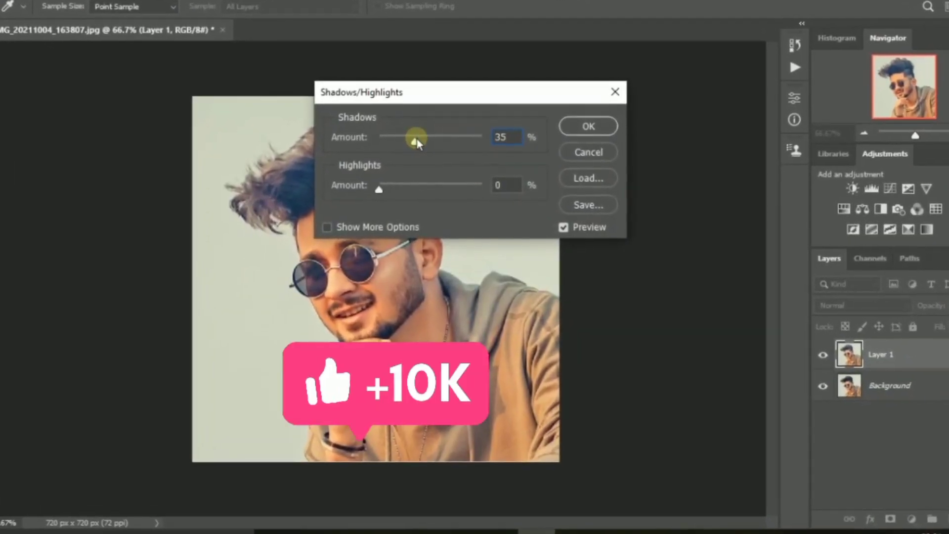
- Raise the Shadows/Highlights shadows amount to 40 on Layer 1
left_click_drag(415, 142, 421, 141)
- Confirm the shadows change, brighten with Levels input 15–240, and duplicate Layer 1
left_click(593, 121)
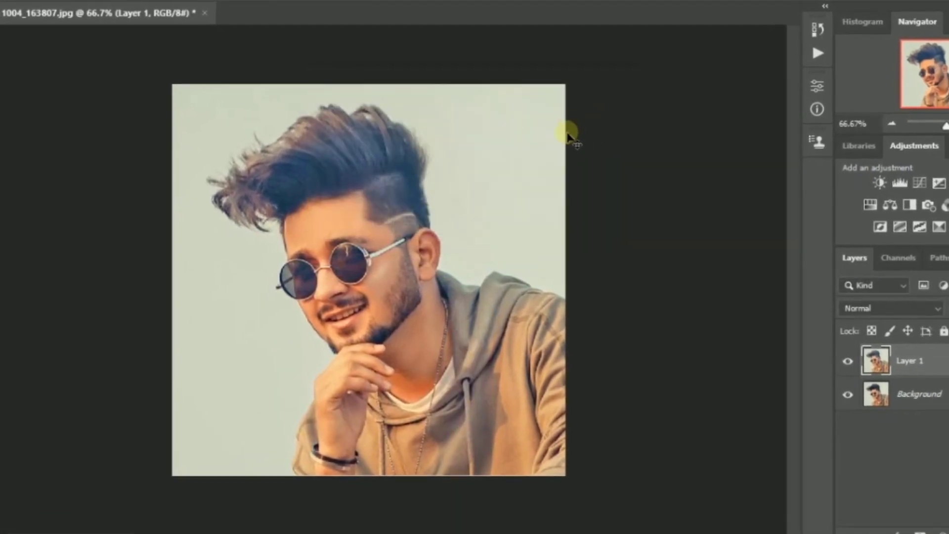
left_click(75, 8)
mouse_move(101, 45)
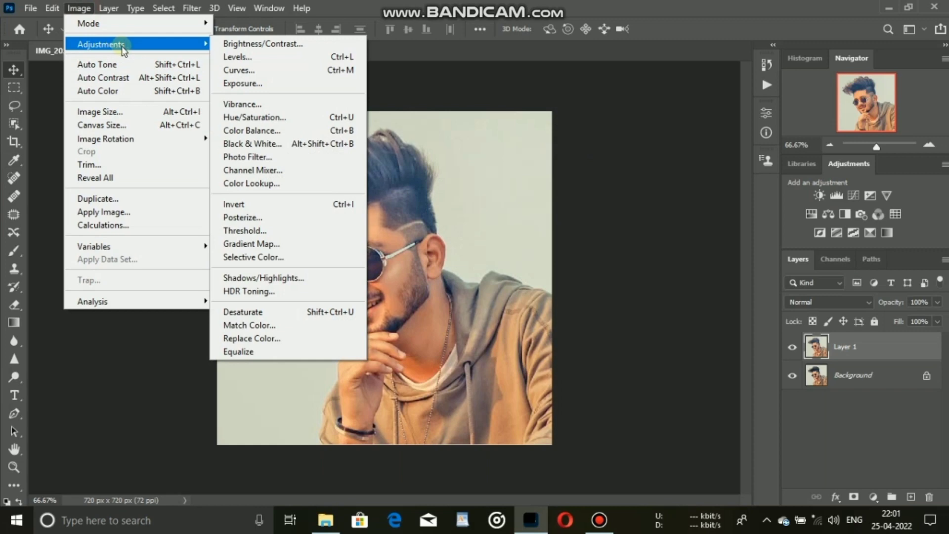
left_click(232, 58)
left_click_drag(533, 242, 539, 238)
left_click_drag(712, 239, 702, 239)
left_click_drag(539, 237, 551, 232)
left_click(799, 88)
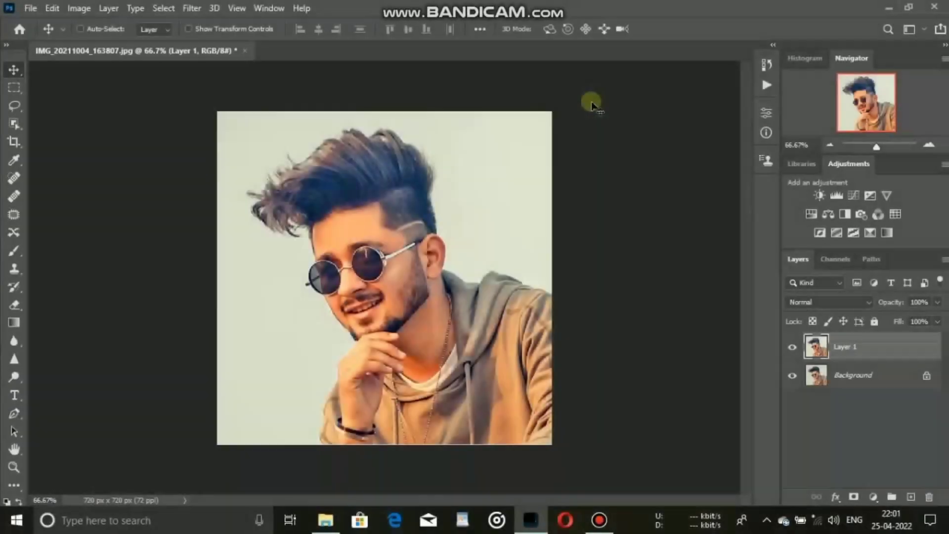
key("ctrl+j")
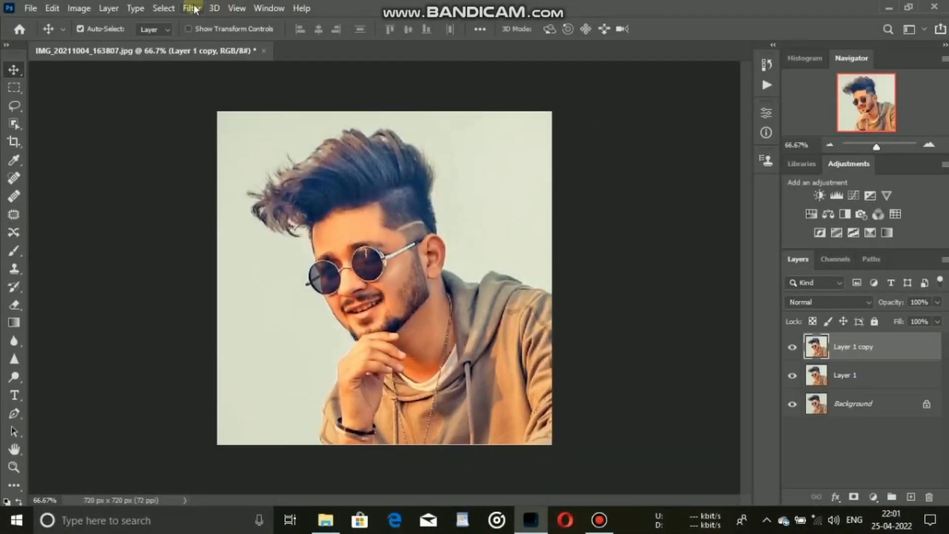
- Apply High Pass at radius 1.3 to Layer 1 copy and blend it as Overlay
left_click(191, 8)
left_click(383, 318)
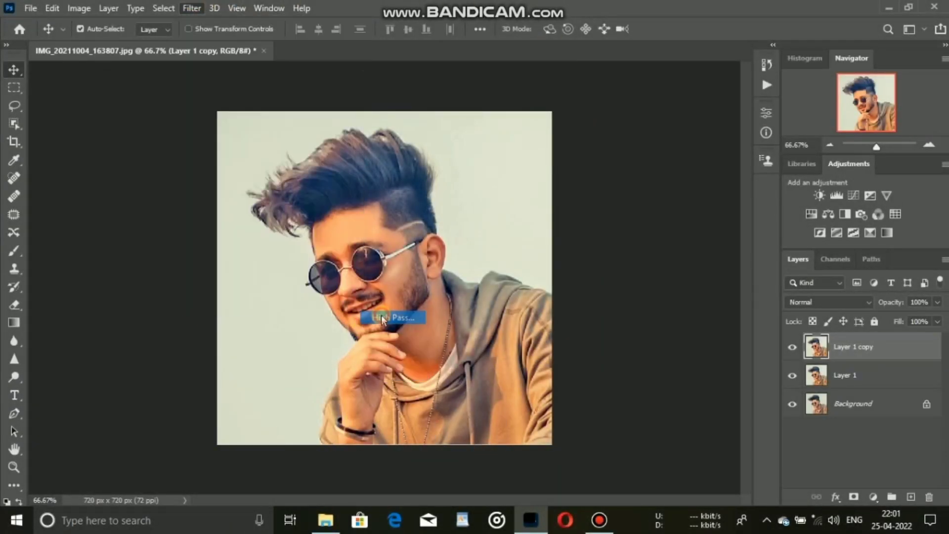
left_click_drag(409, 294, 364, 298)
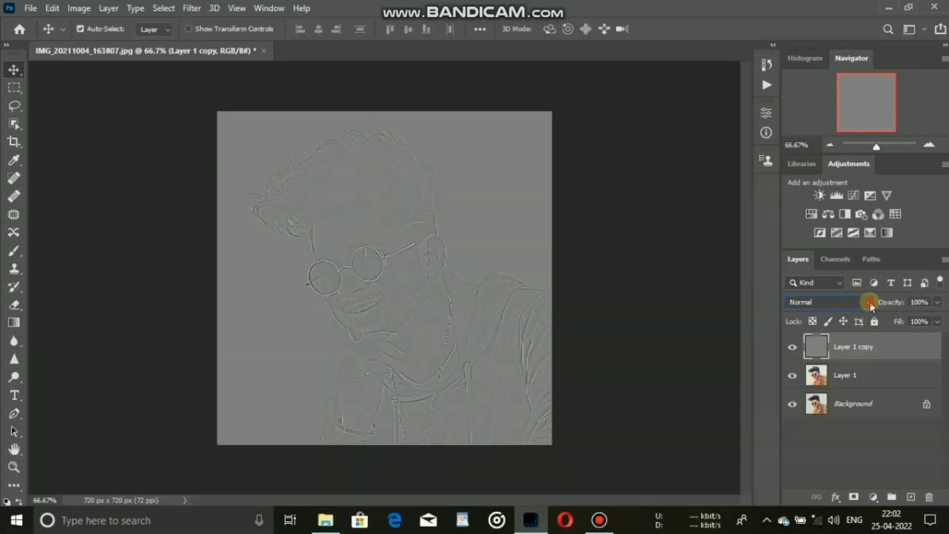
left_click(811, 302)
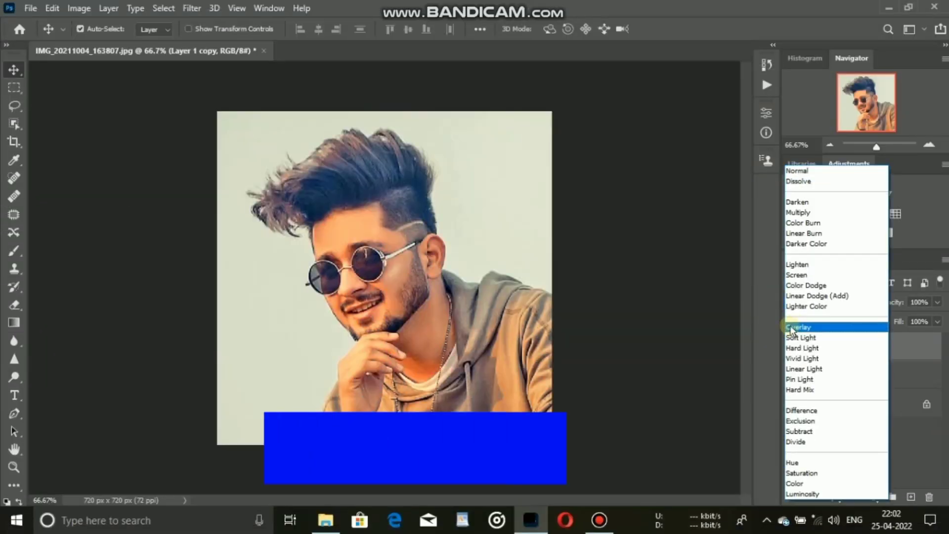
left_click(791, 327)
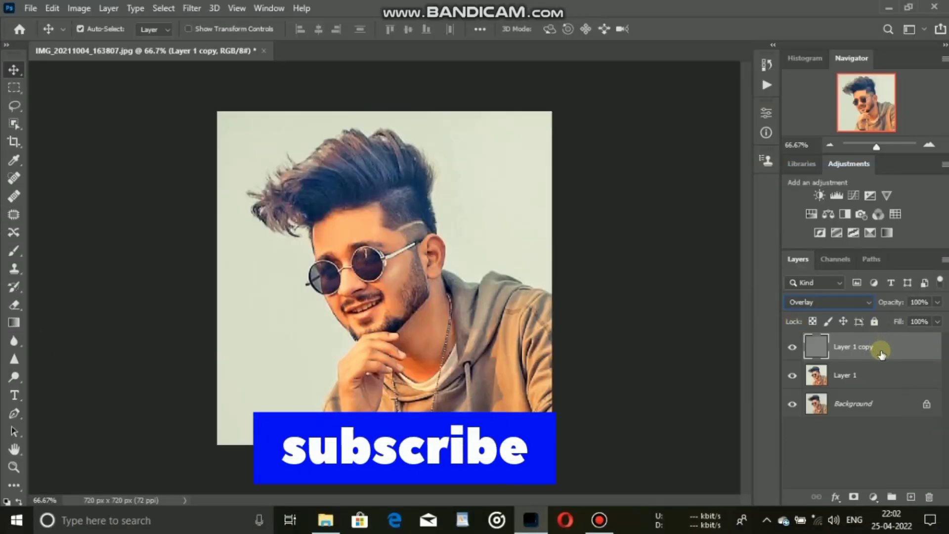
- Merge Layer 1 copy with Layer 1
left_click(876, 376, "shift")
right_click(875, 375)
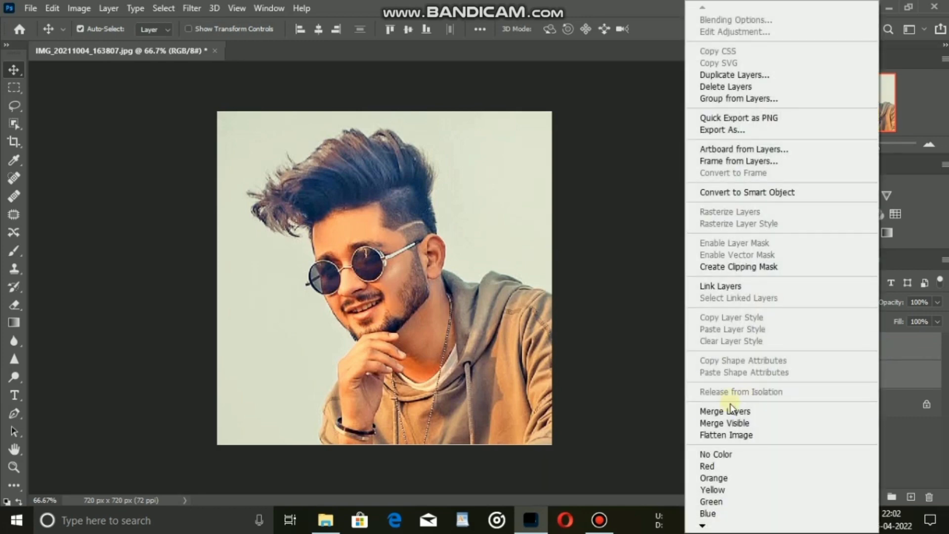
left_click(735, 411)
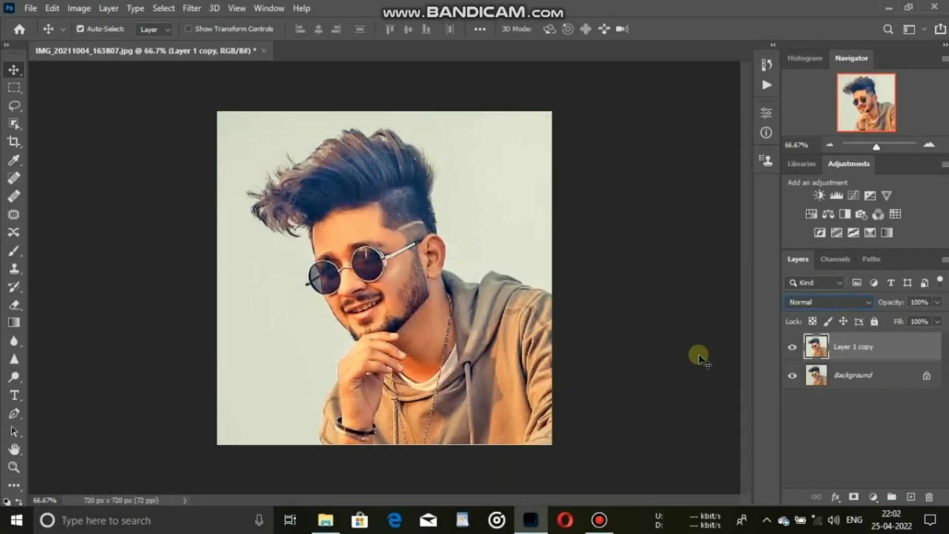
- Apply Unsharp Mask with amount 135 and radius 2.0 to the merged layer
left_click(204, 11)
mouse_move(207, 266)
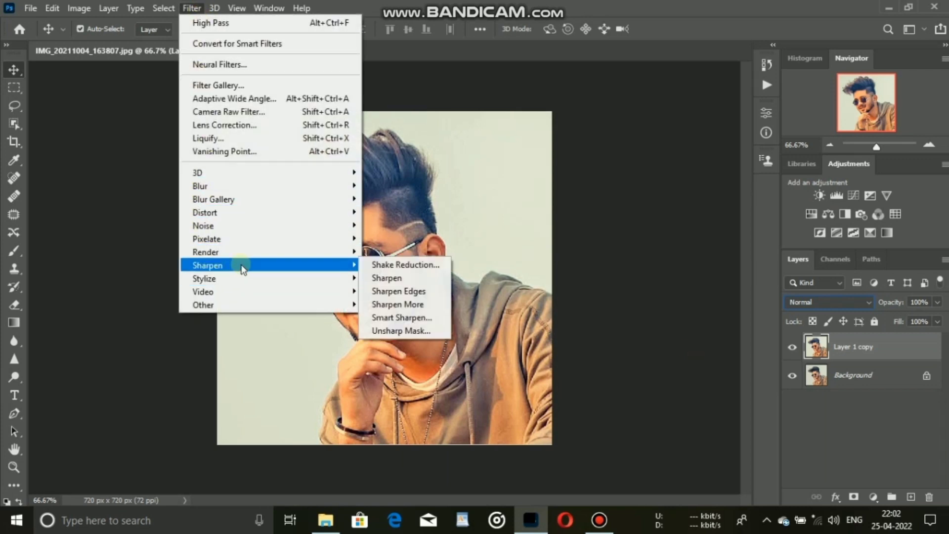
left_click(401, 330)
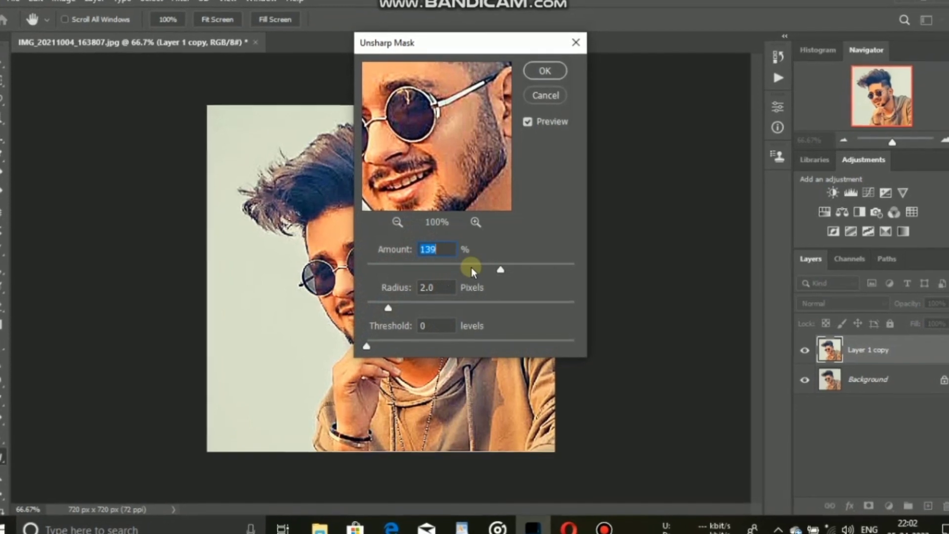
left_click_drag(486, 270, 491, 269)
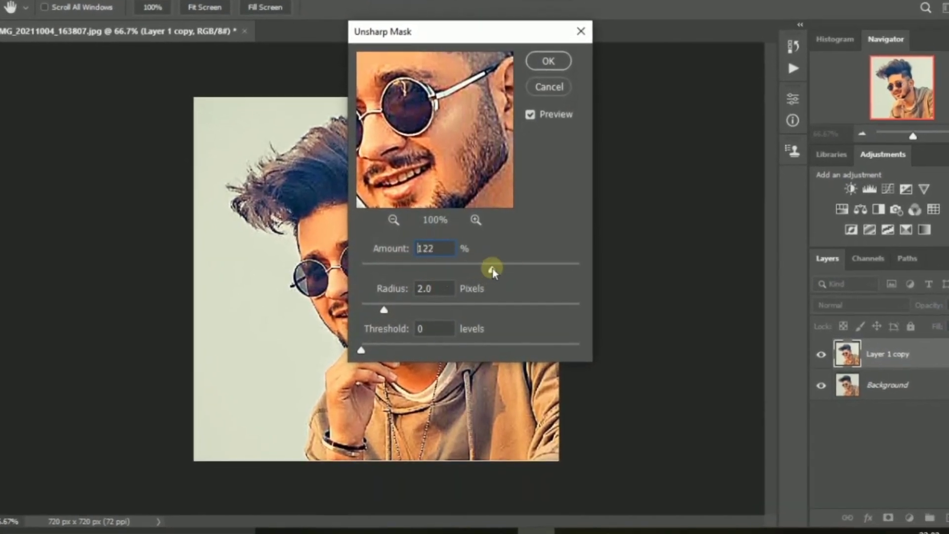
left_click_drag(493, 269, 510, 266)
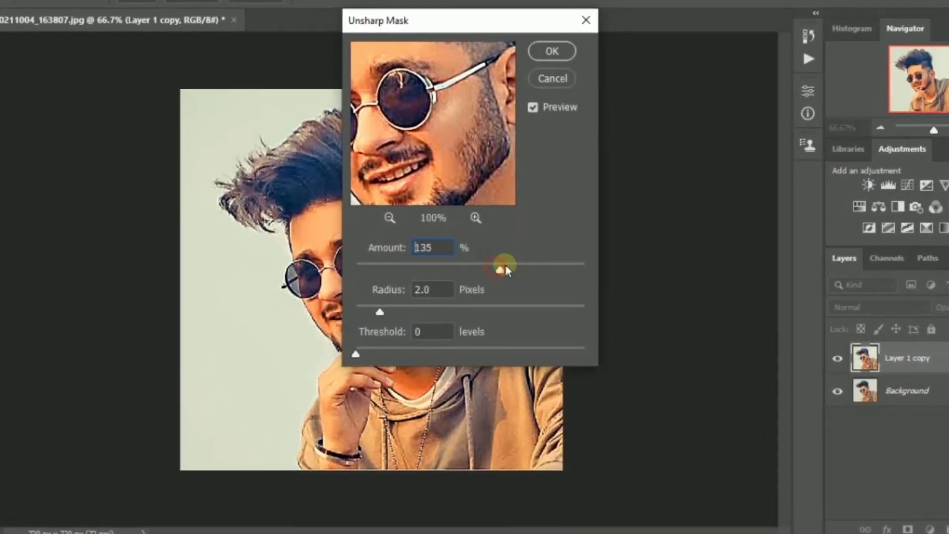
left_click(551, 49)
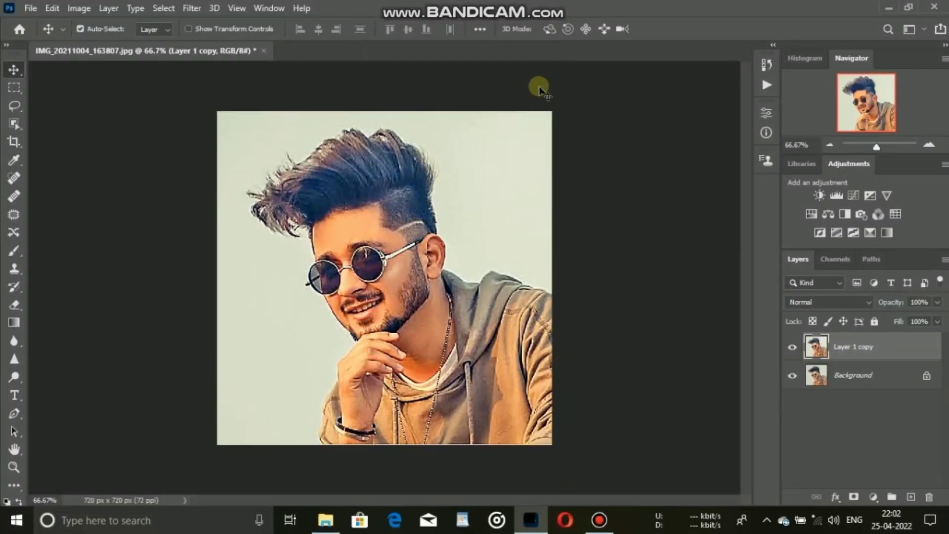
left_click(200, 11)
mouse_move(205, 278)
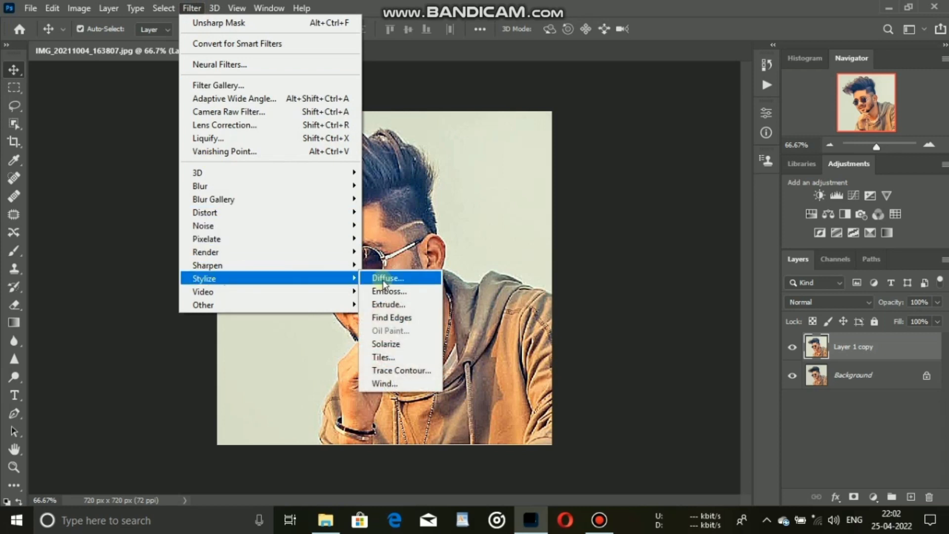
- Apply the Diffuse filter in Anisotropic mode to Layer 1 copy
left_click(384, 279)
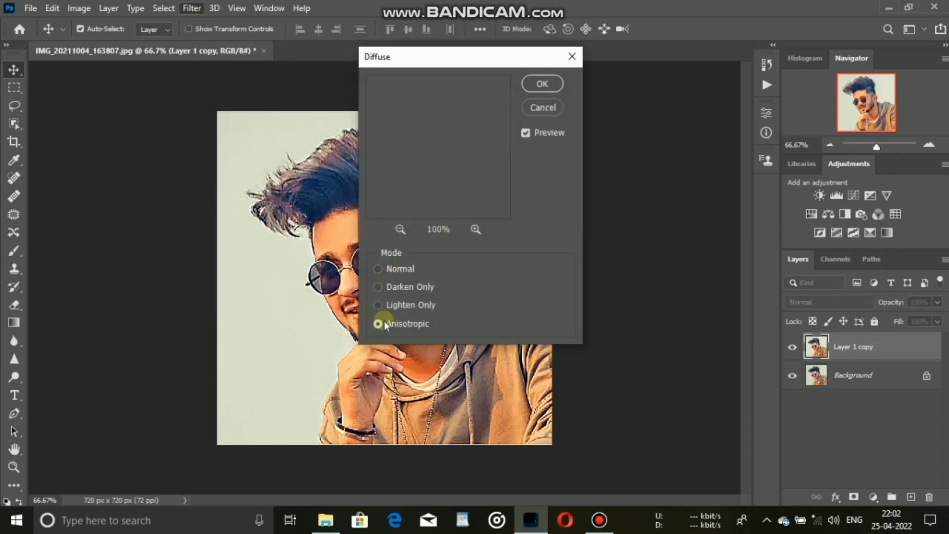
left_click(377, 271)
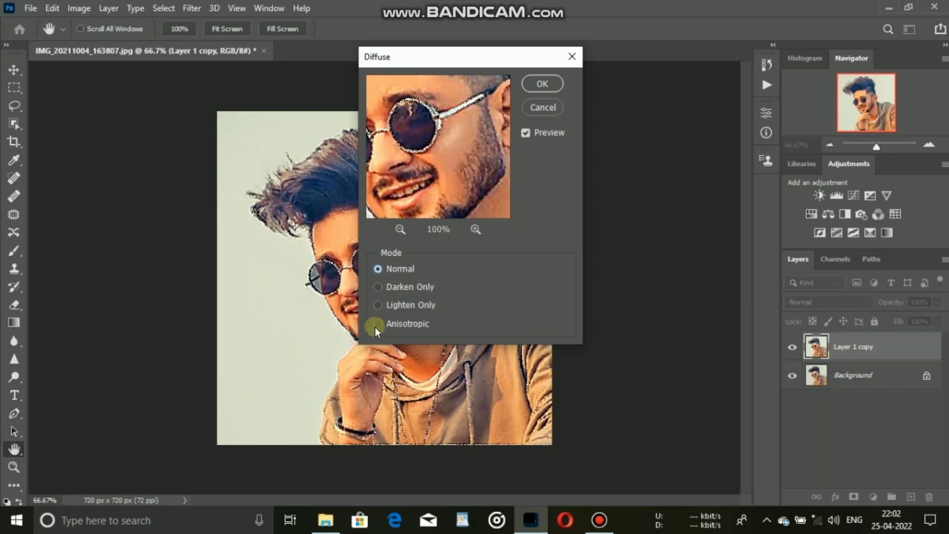
left_click(502, 140)
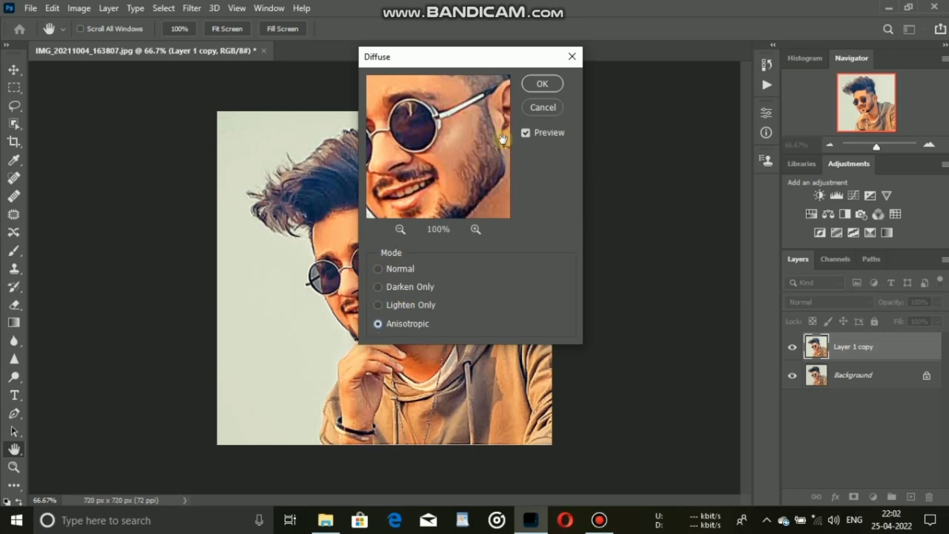
left_click(530, 85)
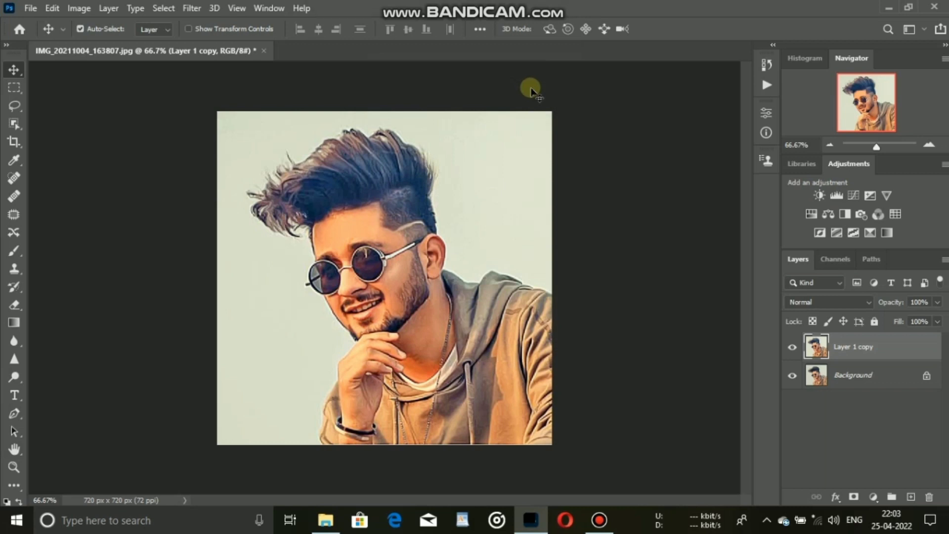
- Rotate the canvas 90° clockwise and reapply Diffuse
left_click(79, 8)
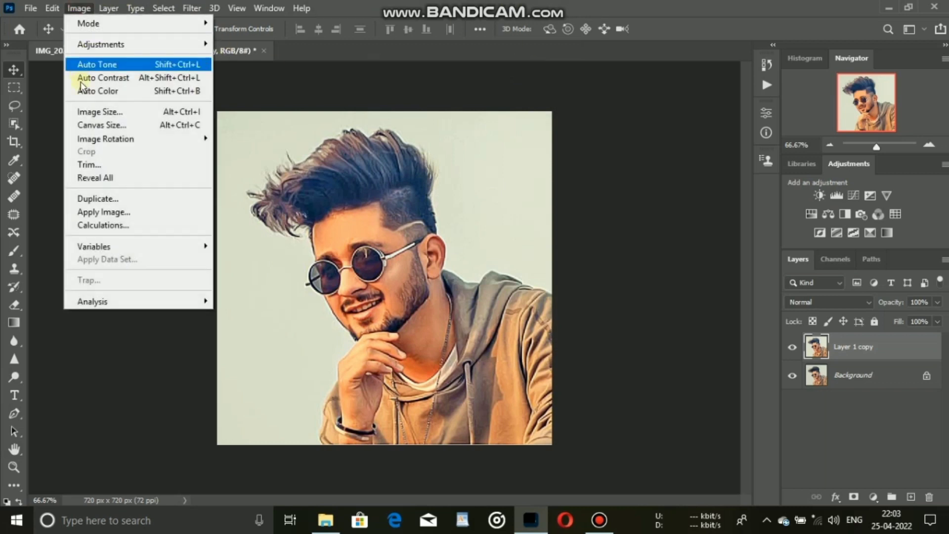
mouse_move(104, 138)
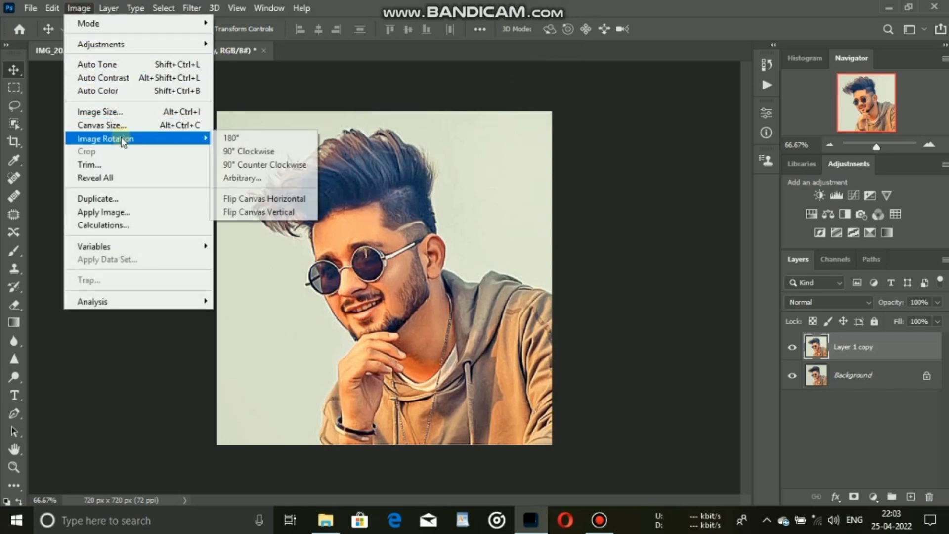
left_click(247, 152)
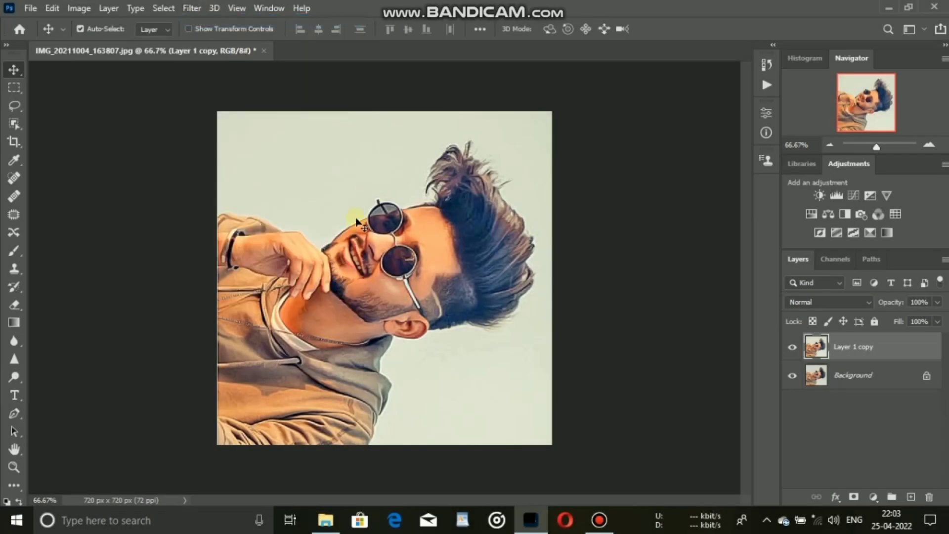
left_click(79, 8)
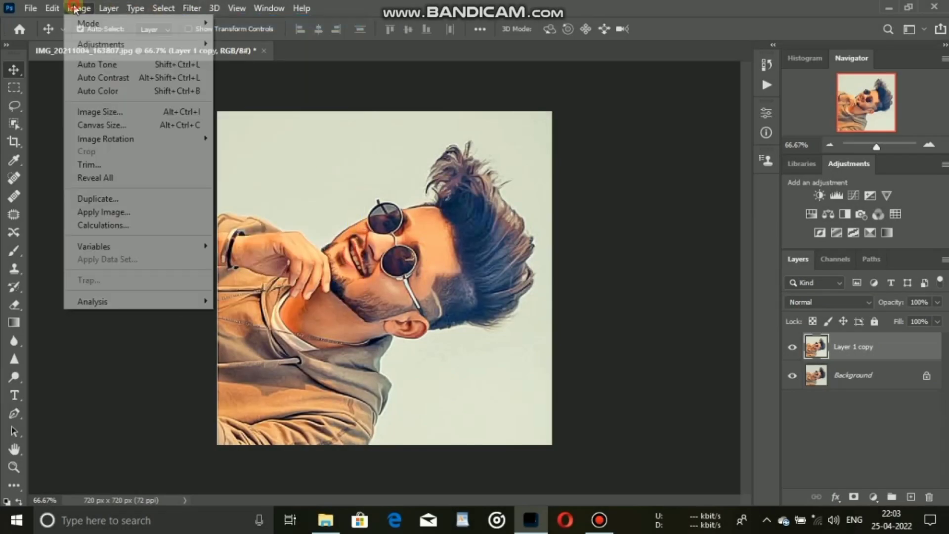
left_click(252, 151)
left_click(192, 8)
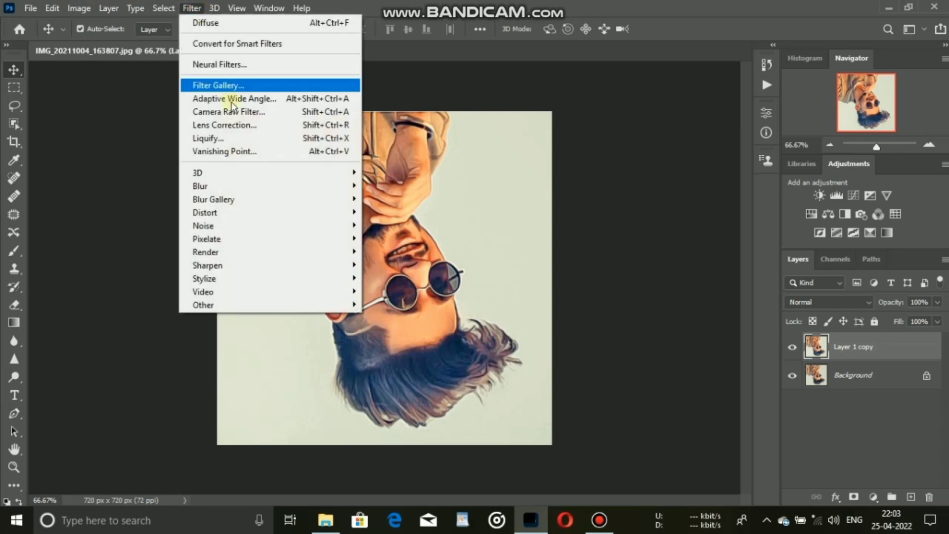
left_click(208, 23)
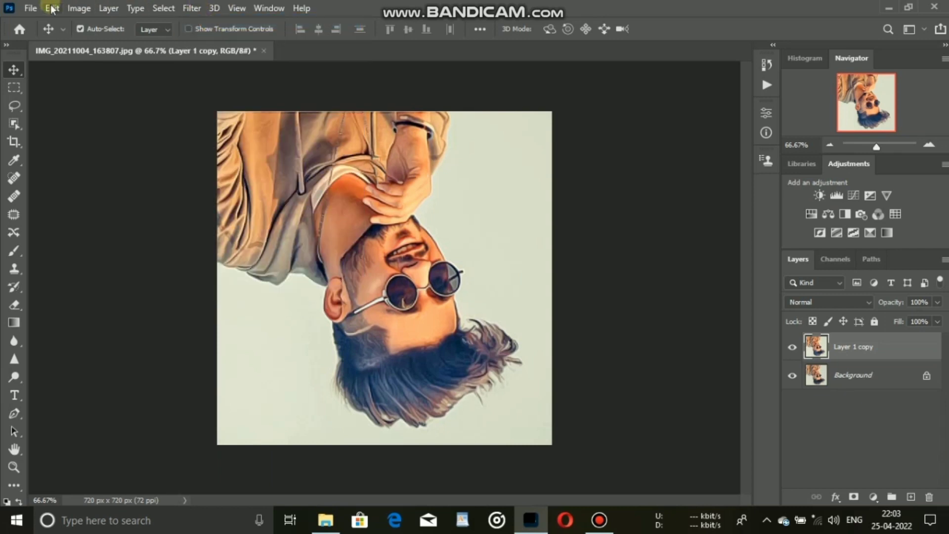
- Rotate two more quarter turns, reapplying Diffuse each time, until the portrait is upright
left_click(79, 7)
left_click(254, 152)
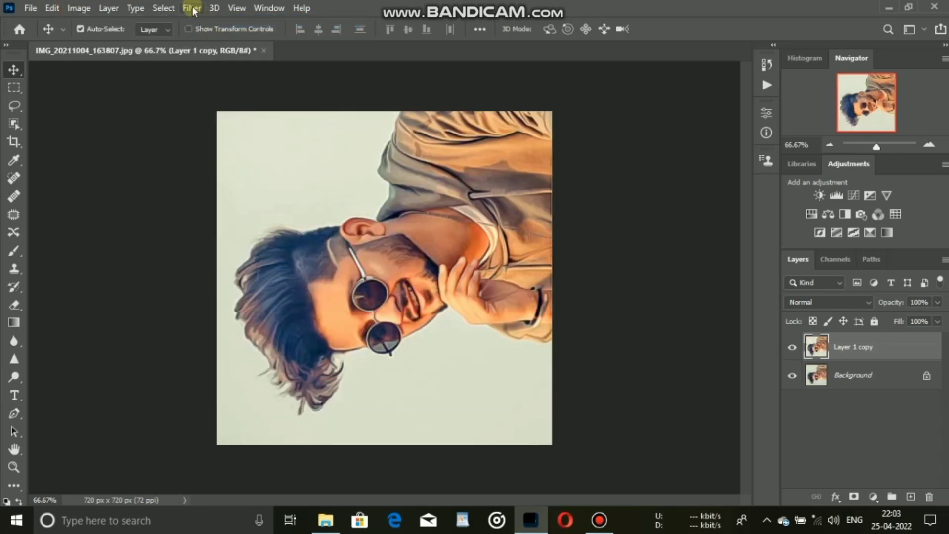
left_click(191, 8)
left_click(204, 23)
left_click(79, 9)
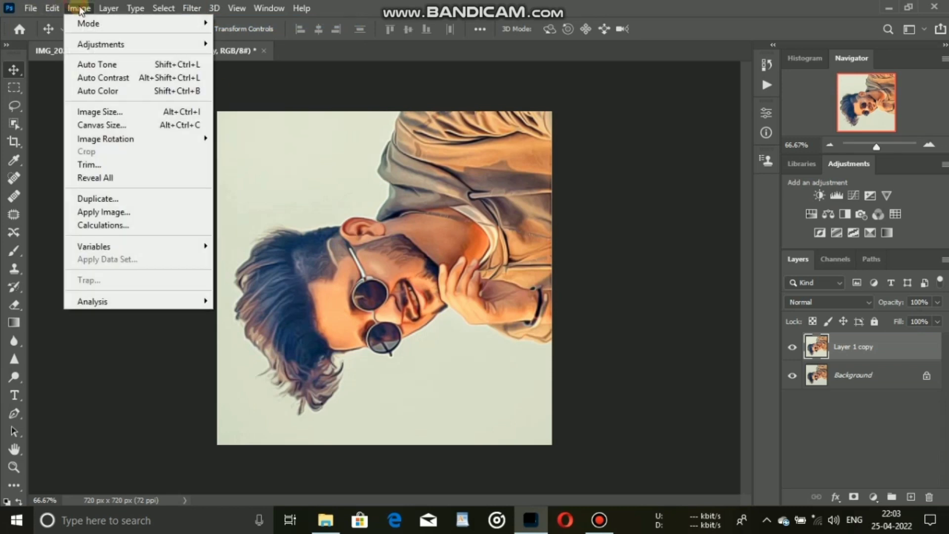
left_click(253, 152)
left_click(192, 8)
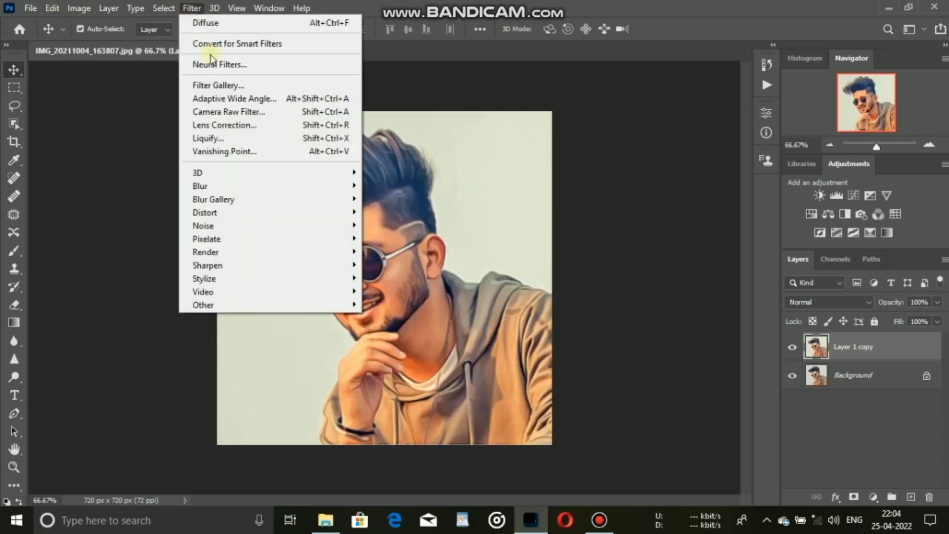
left_click(201, 23)
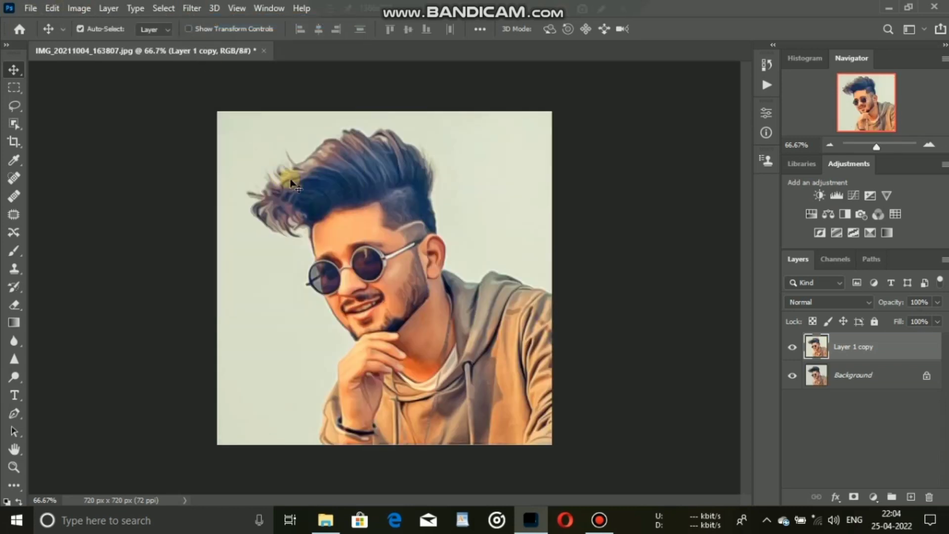
- Run Reduce Noise at strength 10 with preserve details, colour noise and sharpen details at 0
left_click(201, 9)
mouse_move(222, 226)
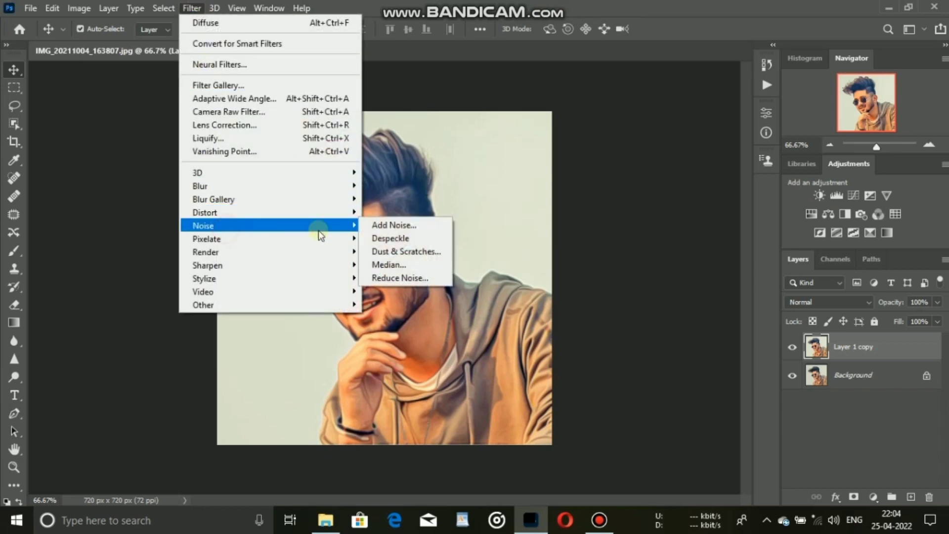
left_click(398, 278)
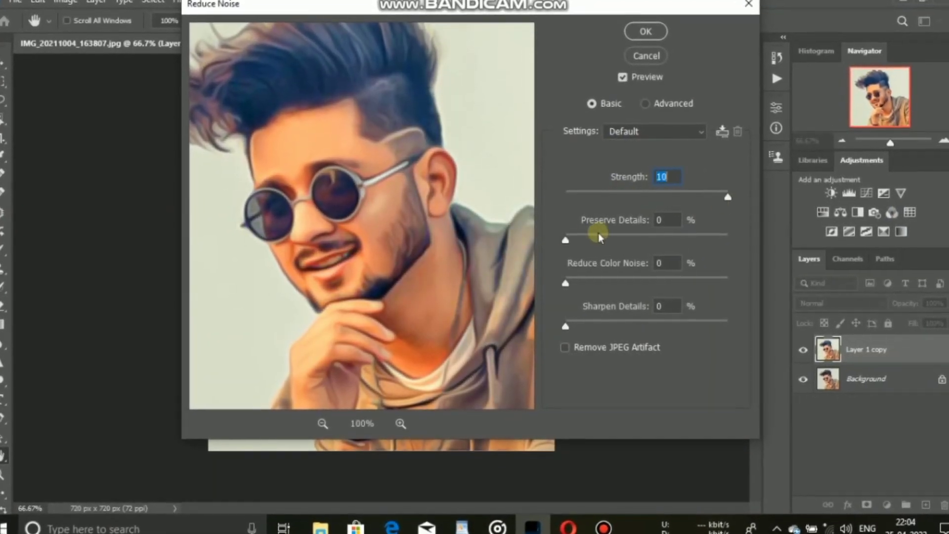
mouse_move(598, 237)
left_mouse_down()
mouse_move(687, 240)
mouse_move(567, 240)
left_mouse_up()
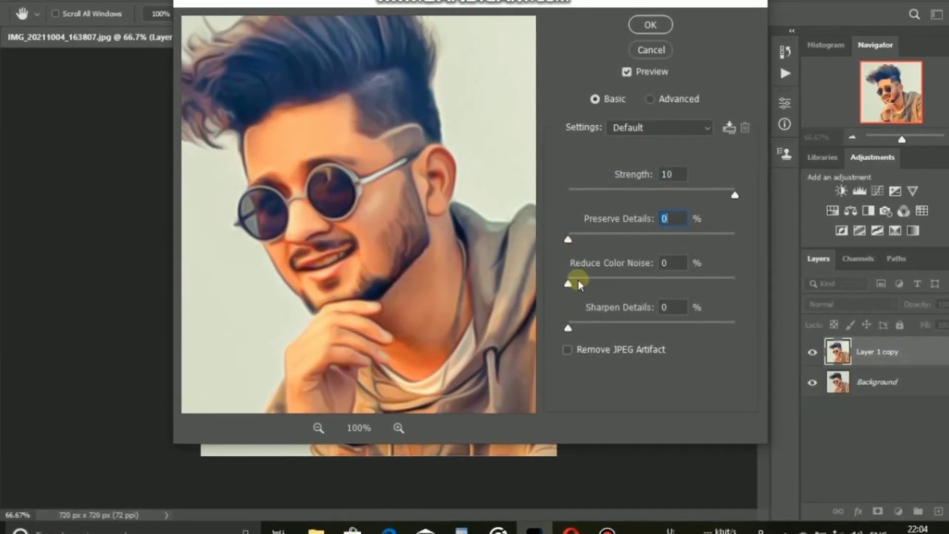
mouse_move(569, 284)
left_mouse_down()
mouse_move(631, 282)
mouse_move(569, 287)
left_mouse_up()
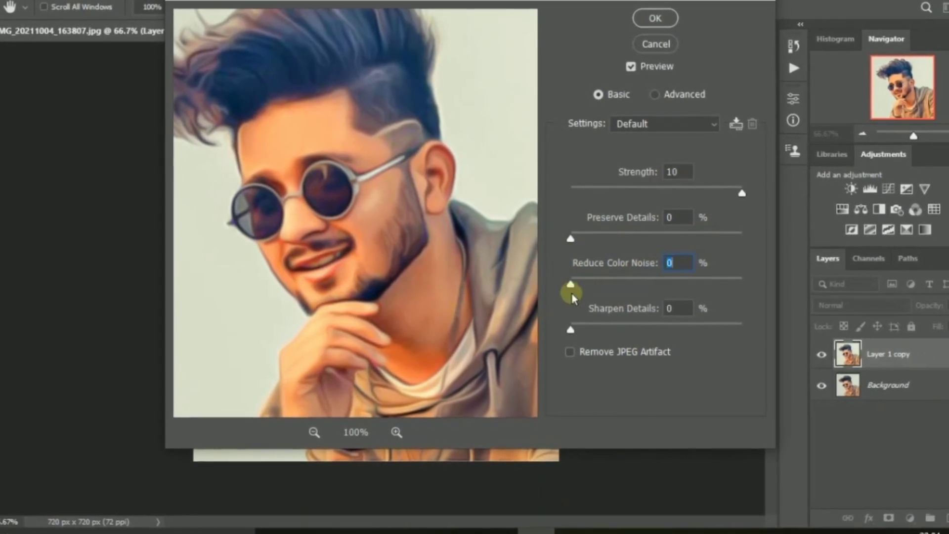
mouse_move(570, 330)
left_mouse_down()
mouse_move(636, 329)
mouse_move(570, 330)
left_mouse_up()
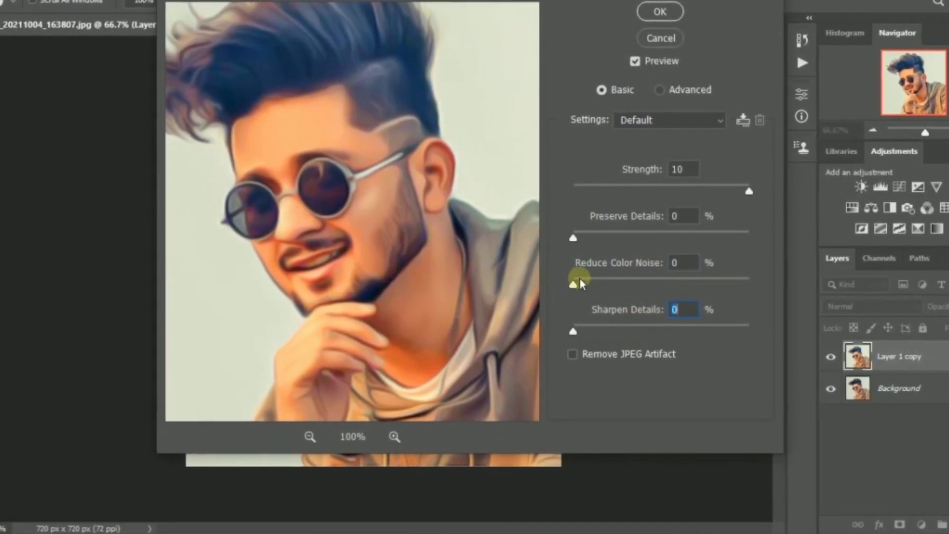
mouse_move(580, 282)
left_mouse_down()
mouse_move(695, 288)
mouse_move(539, 282)
left_mouse_up()
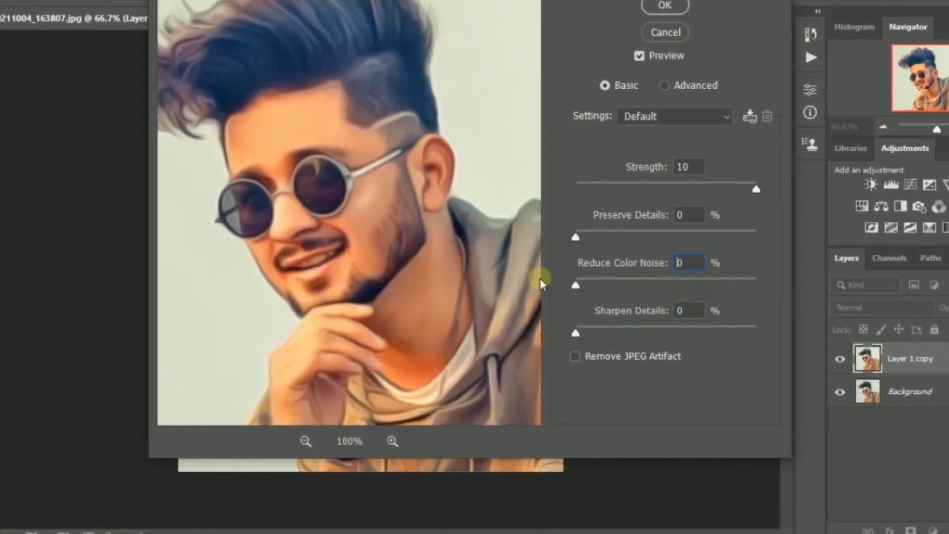
left_click(665, 6)
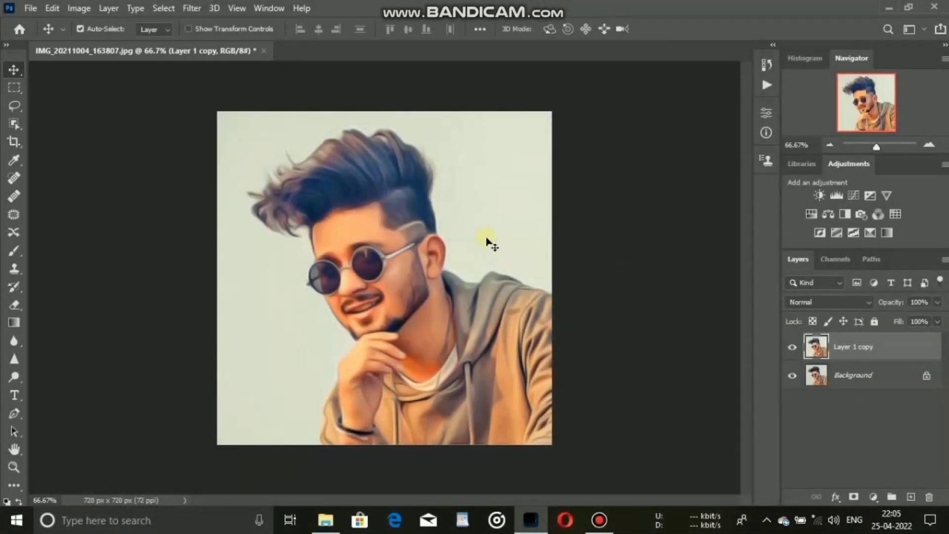
left_click(192, 8)
mouse_move(206, 265)
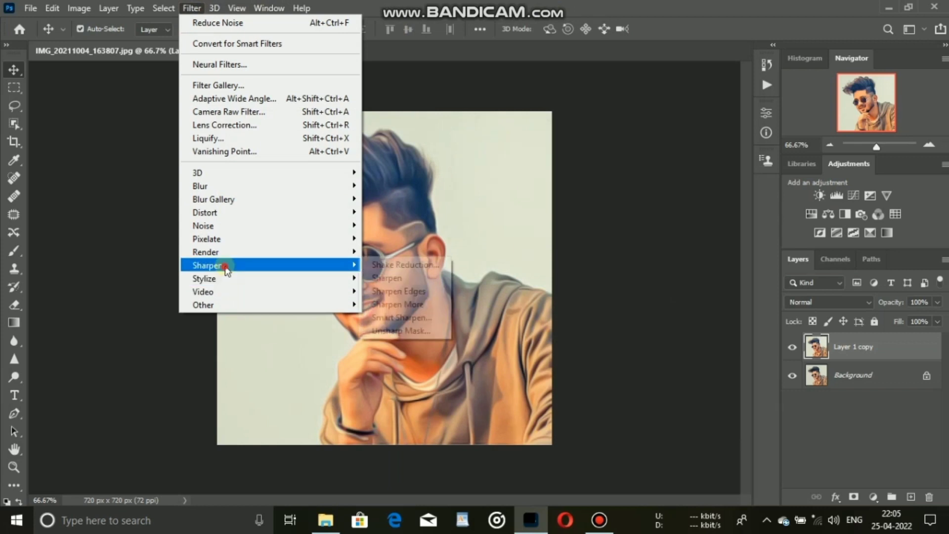
- Apply Unsharp Mask with amount 99 and radius 2.0 to the portrait
left_click(414, 330)
mouse_move(451, 270)
left_mouse_down()
mouse_move(499, 268)
mouse_move(468, 275)
left_mouse_up()
double_click(437, 250)
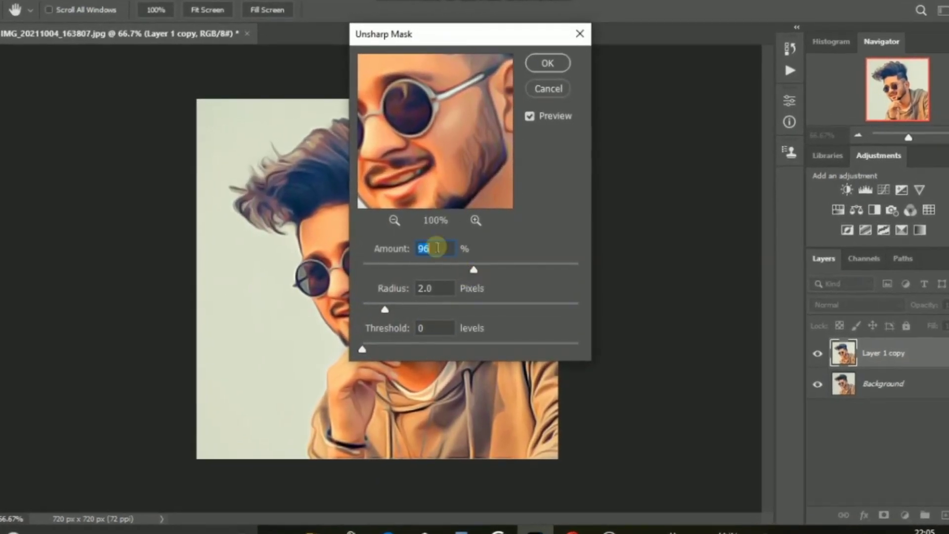
type("99")
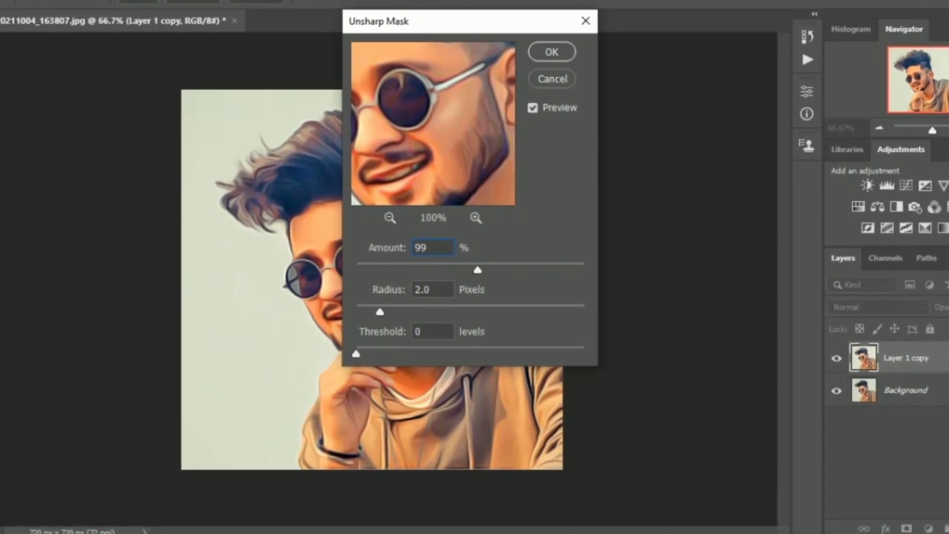
left_click(553, 48)
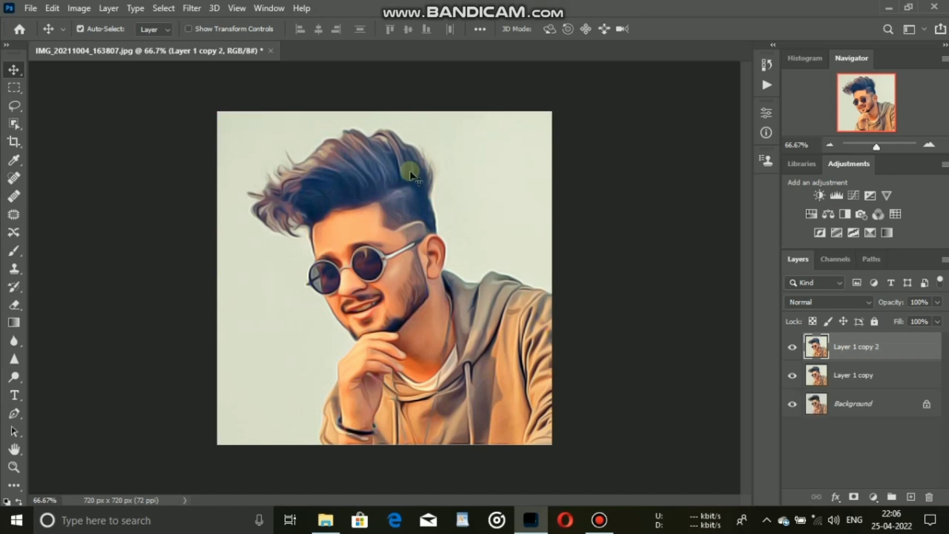
- Apply a High Pass filter with radius 0.9 to Layer 1 copy 2
left_click(192, 8)
mouse_move(267, 305)
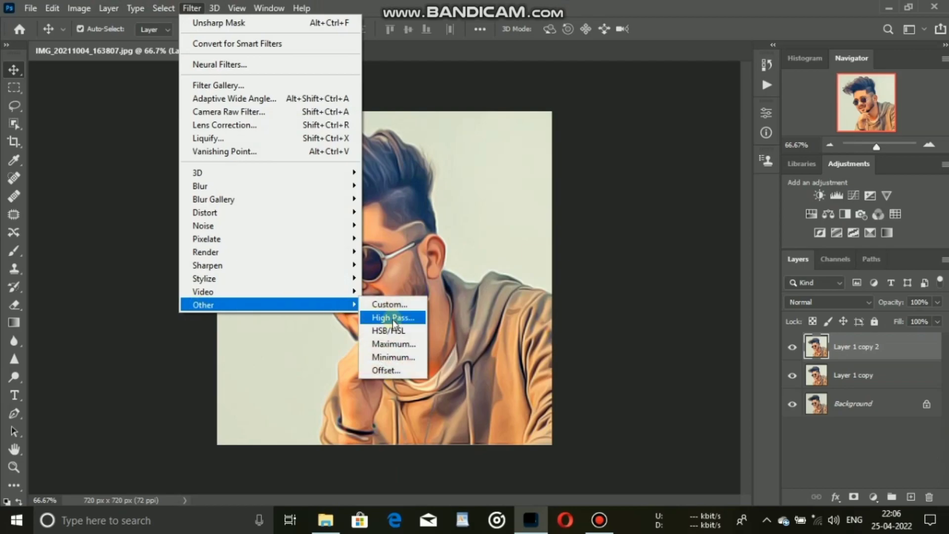
left_click(391, 316)
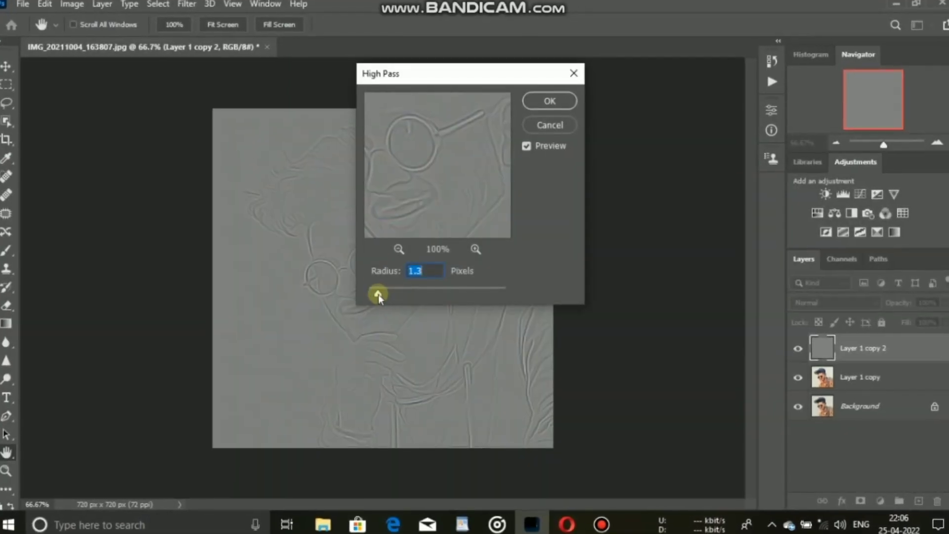
left_click_drag(380, 292, 365, 295)
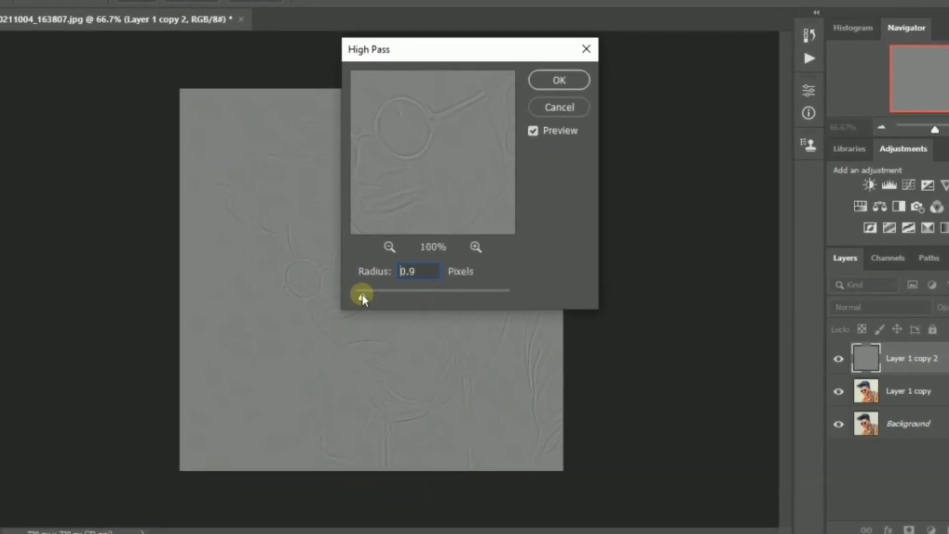
left_click(550, 73)
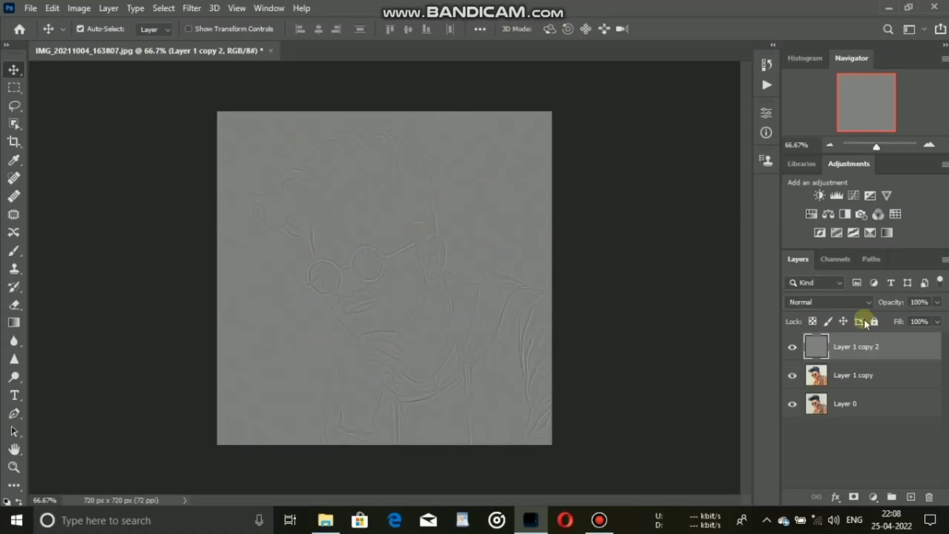
- Set the high-pass layer to Overlay and merge it into Layer 1 copy
left_click(870, 299)
left_click(816, 329)
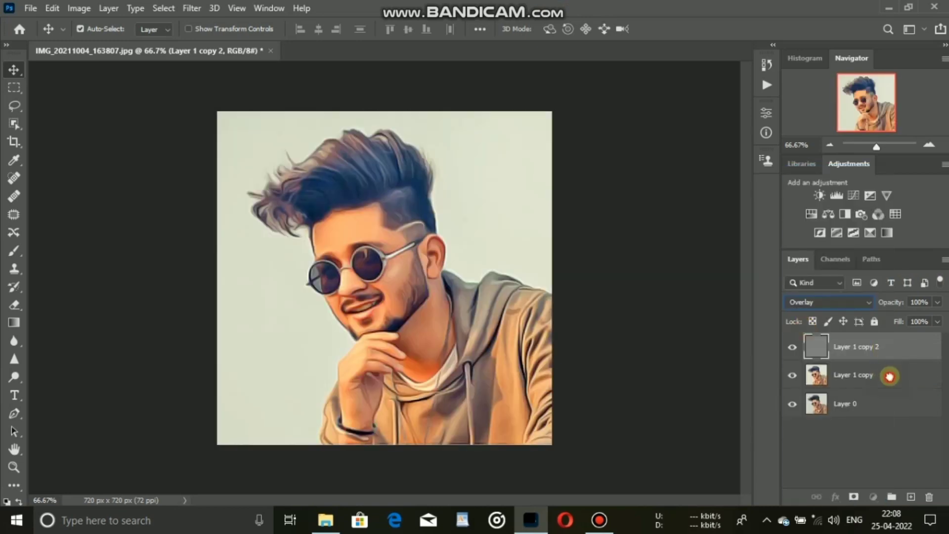
right_click(892, 350)
left_click(769, 412)
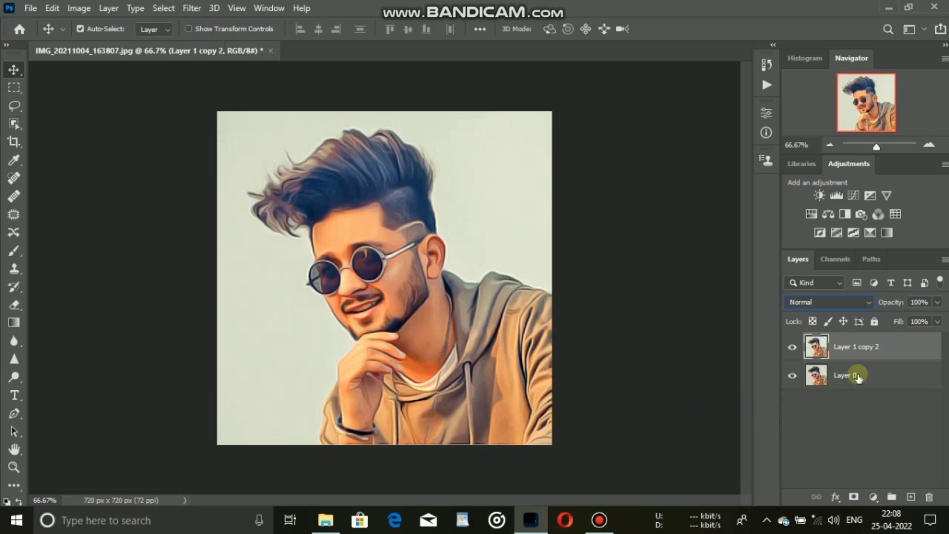
- Toggle the top layer to compare before and after, then apply Auto Tone
left_click(793, 349)
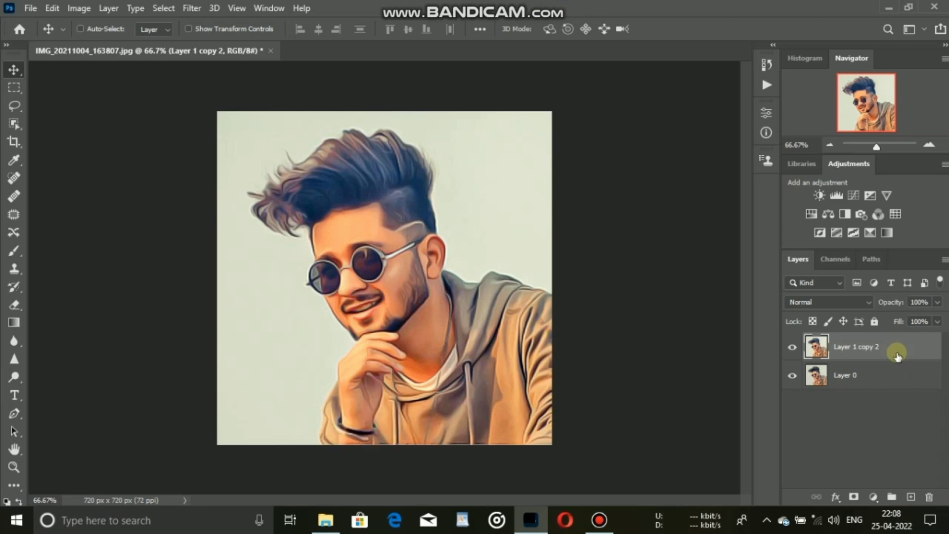
left_click(109, 9)
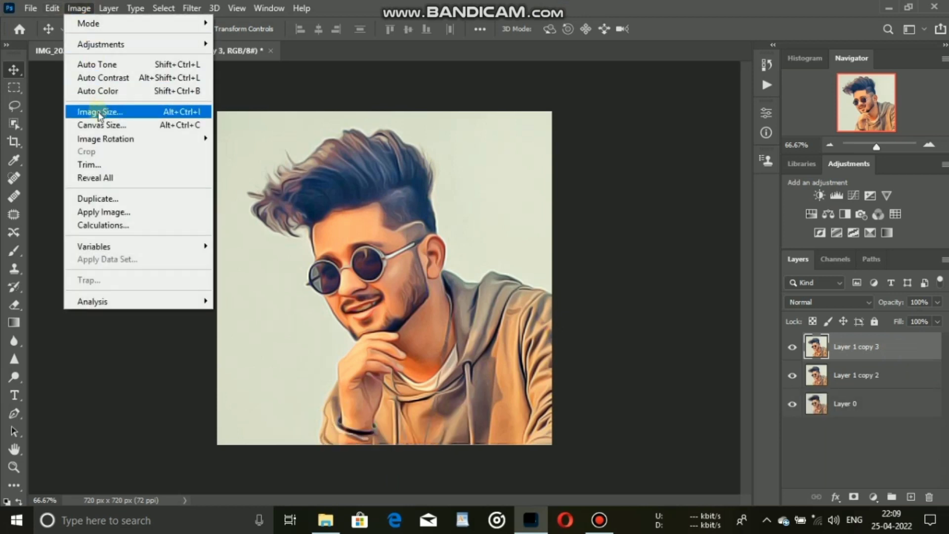
left_click(101, 66)
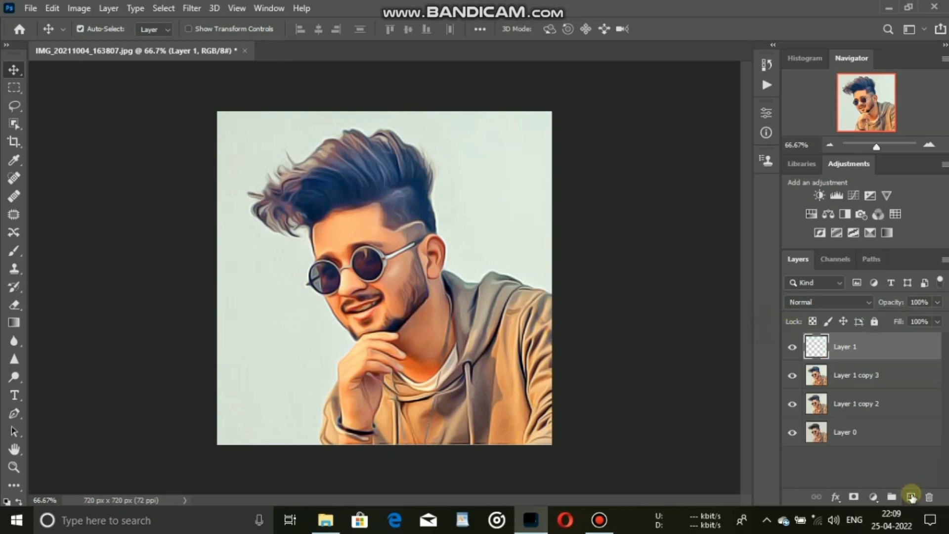
- Switch to the Essentials workspace and set the foreground colour to bright red
left_click(912, 28)
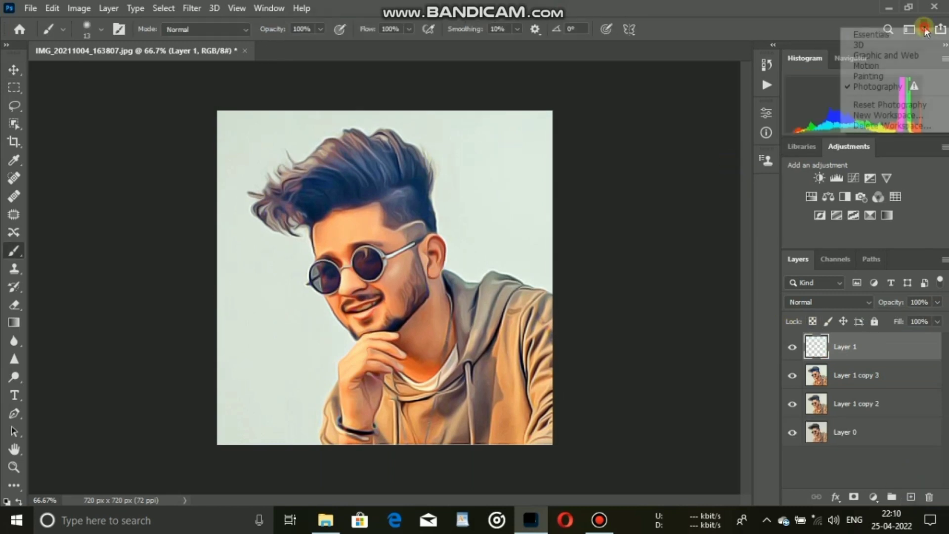
left_click(860, 35)
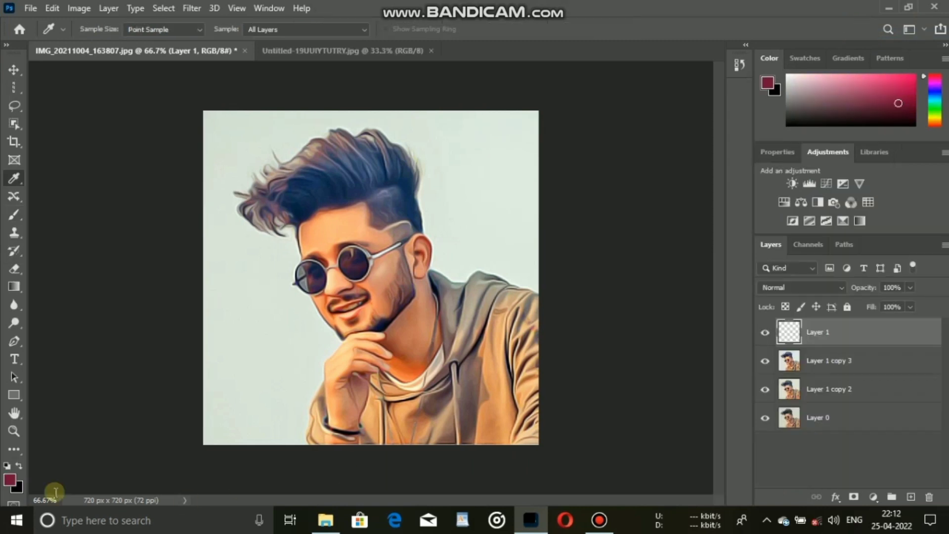
left_click(10, 478)
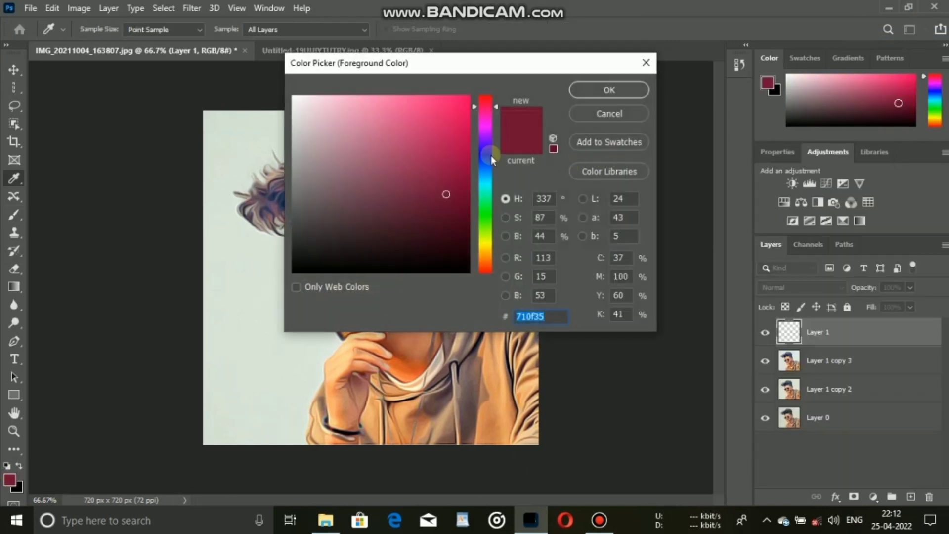
left_click_drag(434, 165, 447, 134)
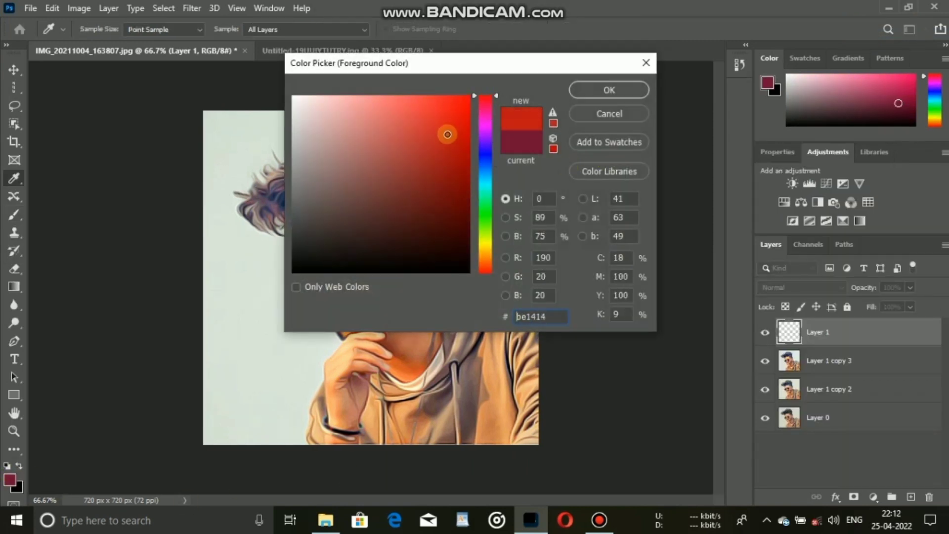
left_click(641, 90)
- Paint a large, fully soft red glow at the portrait's right edge, then start shifting the colour toward purple
left_click(14, 215)
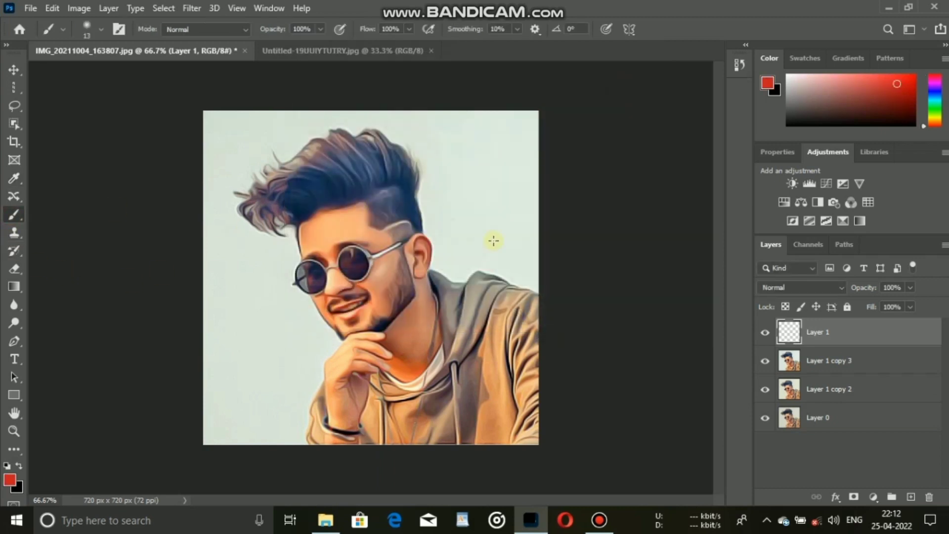
mouse_move(539, 253)
left_mouse_down()
mouse_move(745, 208)
mouse_move(527, 226)
left_mouse_up()
left_click(527, 225)
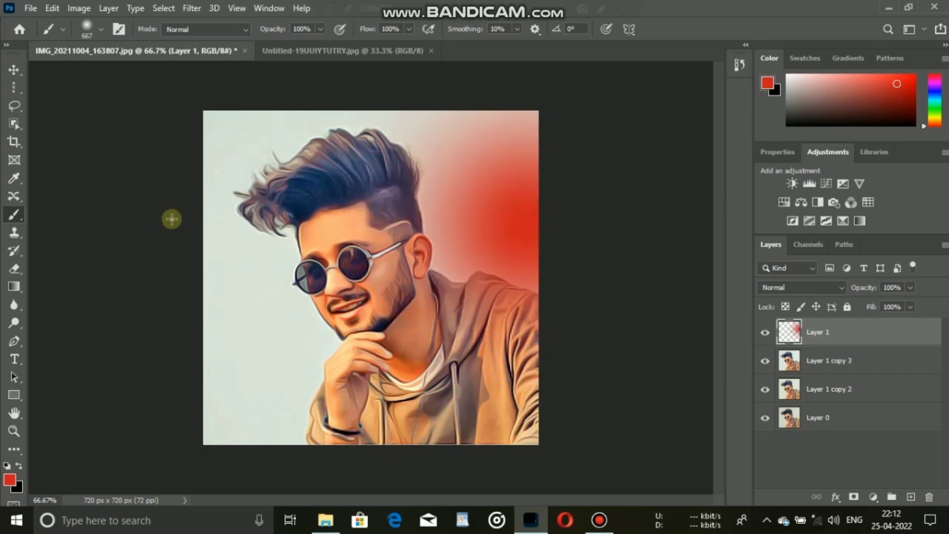
left_click(9, 479)
left_click_drag(489, 121, 491, 137)
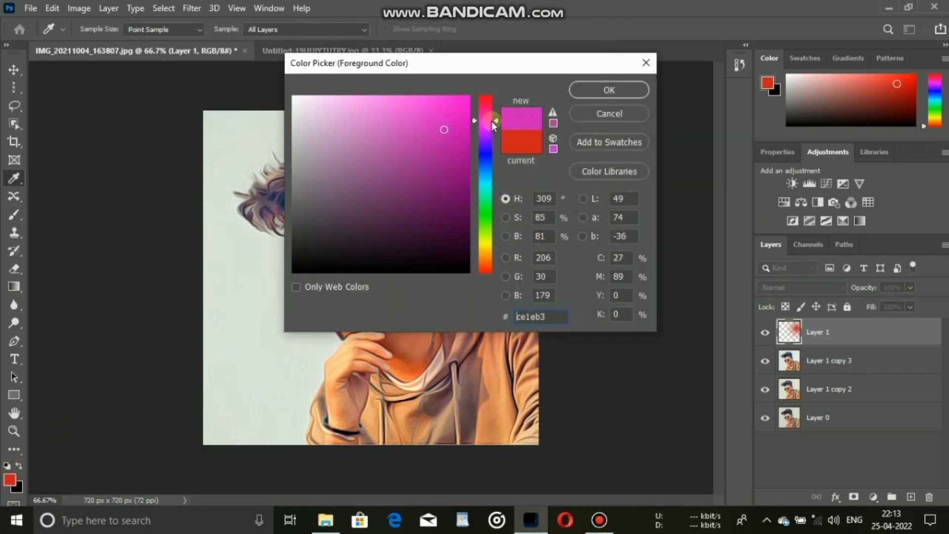
- Set the foreground to a bright magenta and paint a soft glow over the portrait's left side
mouse_move(493, 125)
left_mouse_down()
mouse_move(494, 134)
mouse_move(482, 127)
left_mouse_up()
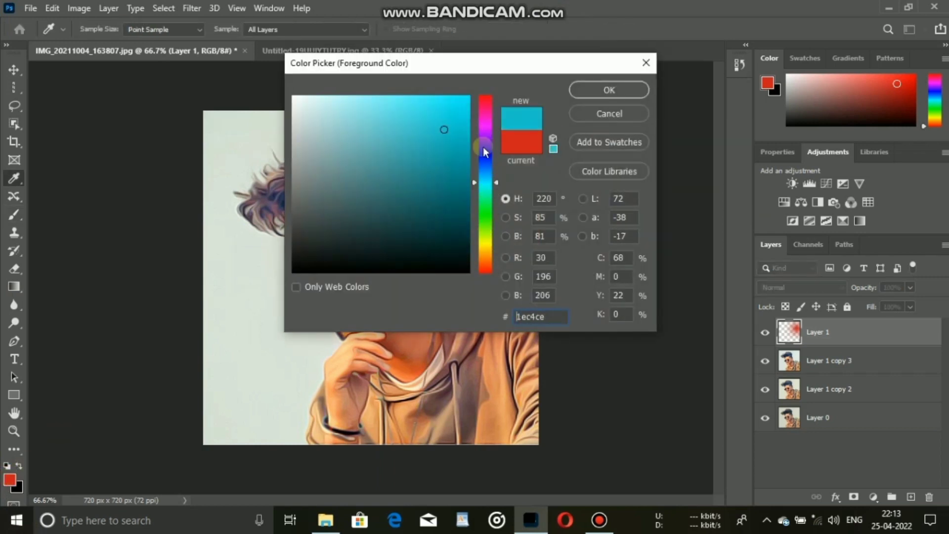
left_click(414, 126)
left_click_drag(415, 127, 417, 126)
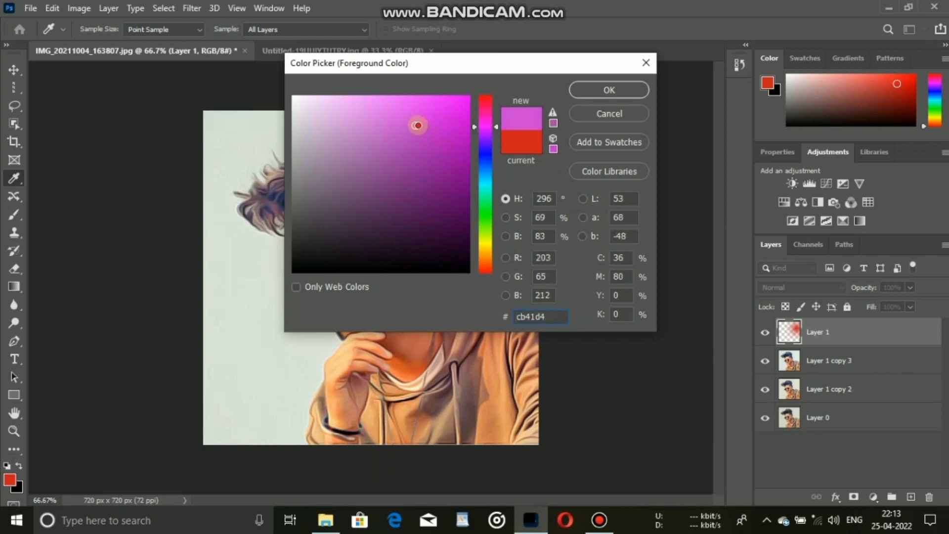
left_click(606, 89)
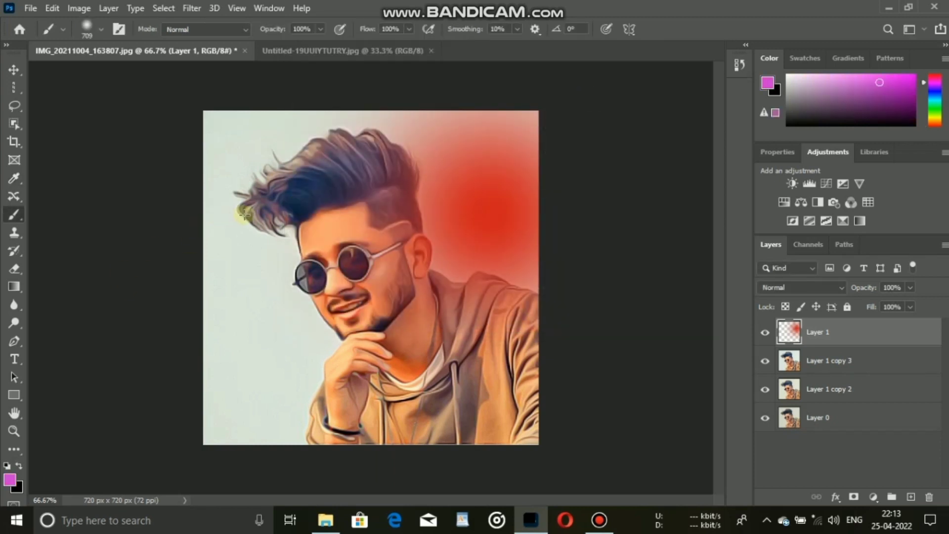
left_click_drag(244, 214, 240, 205)
- Set Layer 1's blend mode to Overlay
left_click(842, 333)
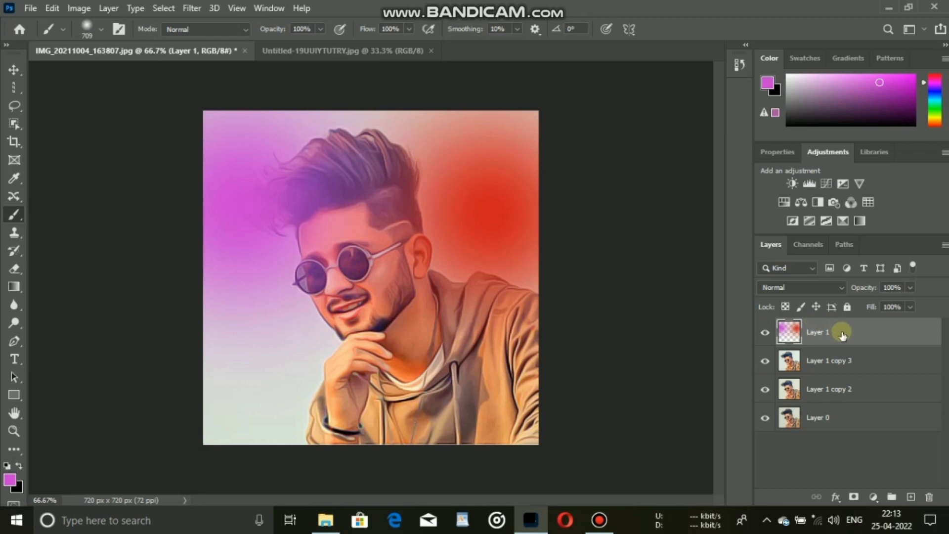
left_click(831, 287)
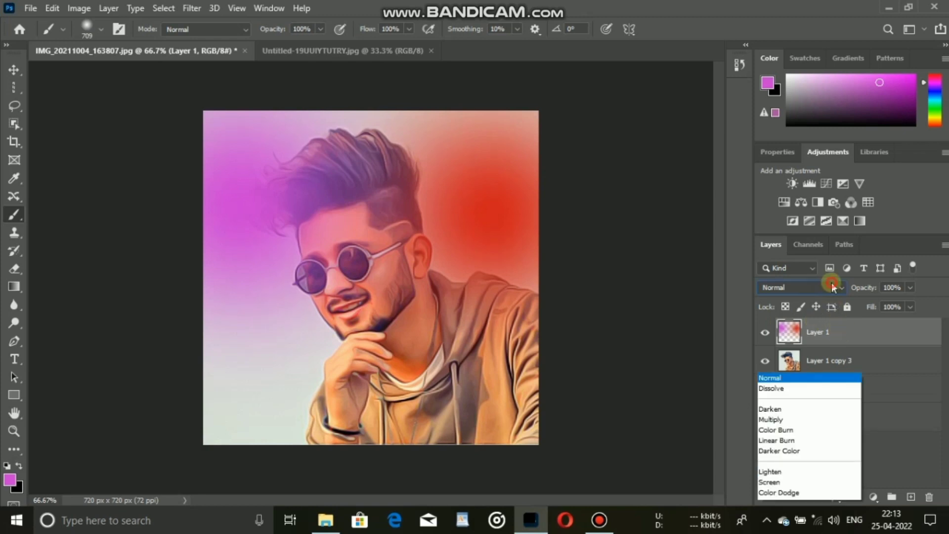
left_click(774, 328)
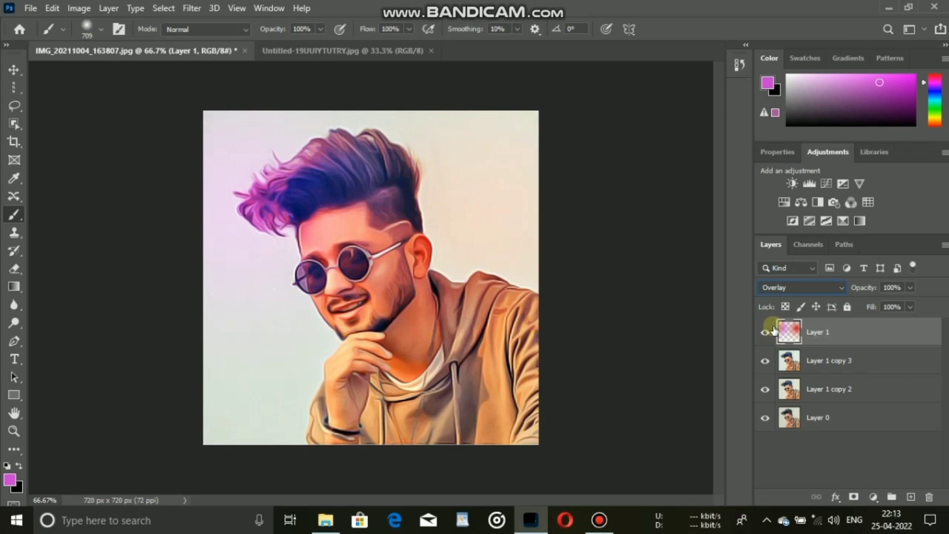
- Flip the Overlay glow layer horizontally with Free Transform and commit it
key("ctrl+t")
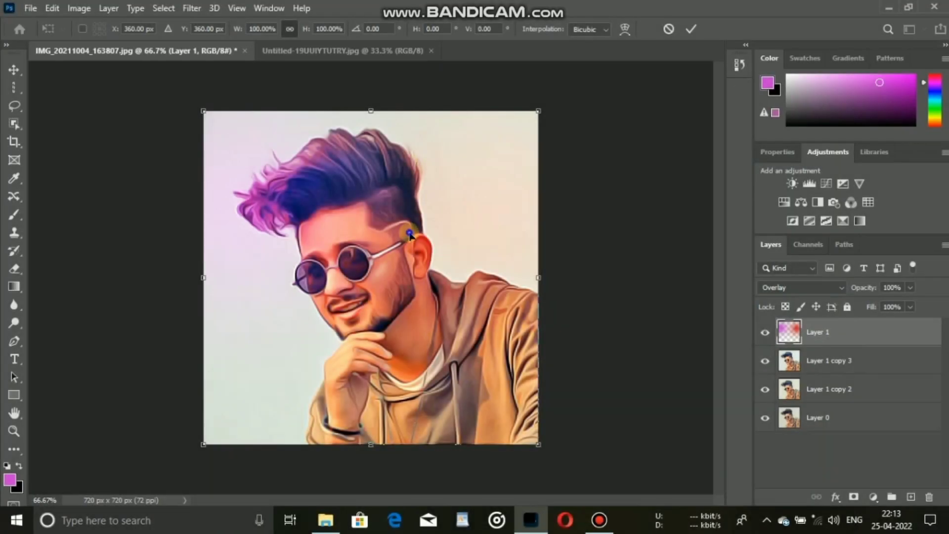
right_click(410, 233)
left_click(450, 467)
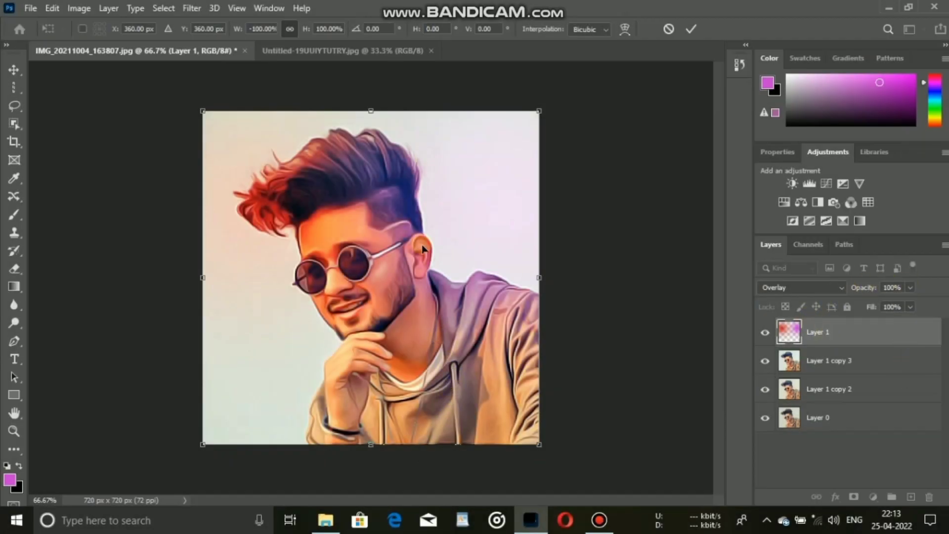
left_click(16, 213)
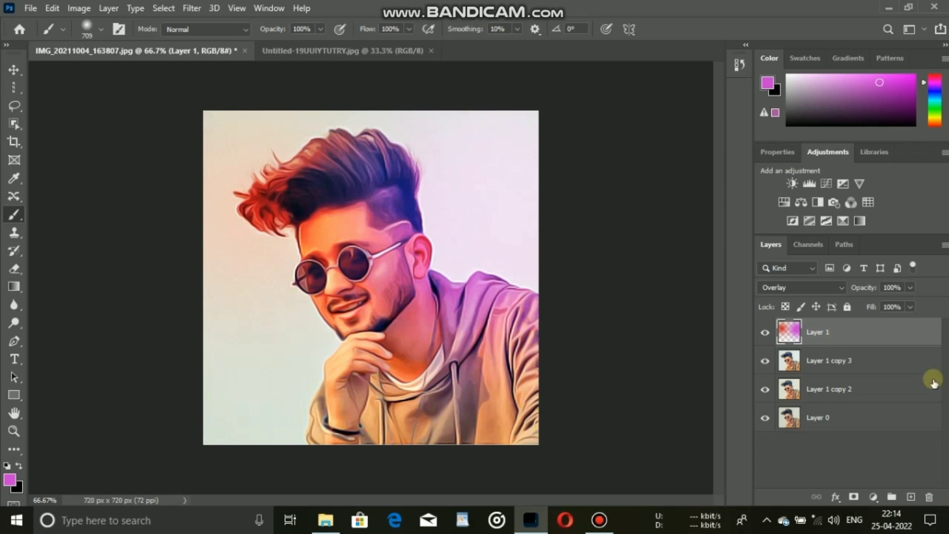
- Merge Layer 1, Layer 1 copy 3 and Layer 1 copy 2 into one layer
left_click(845, 344)
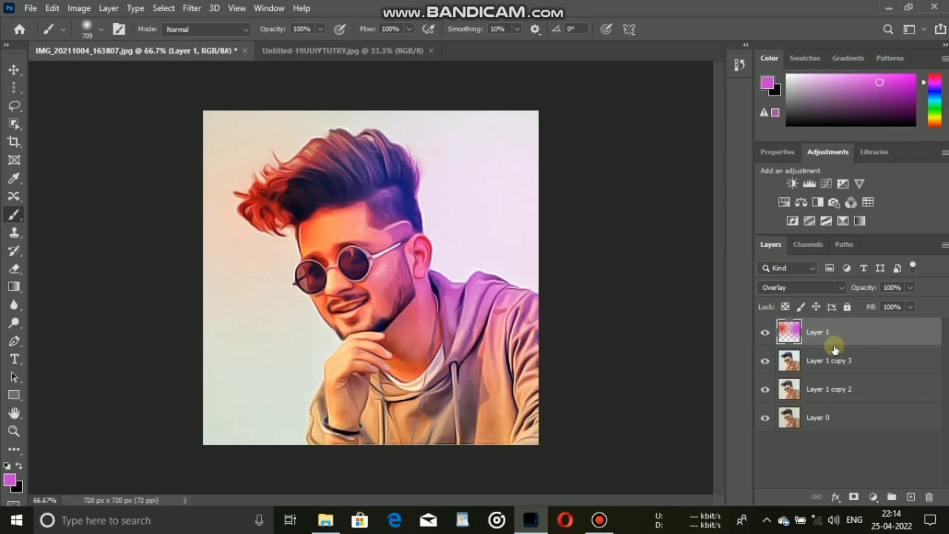
left_click(823, 358, "shift")
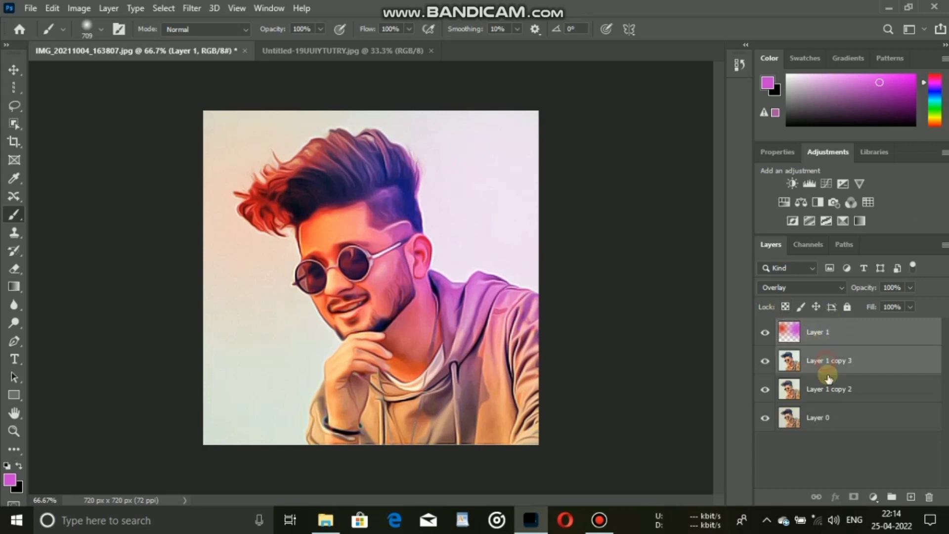
left_click(830, 389, "shift")
right_click(825, 331)
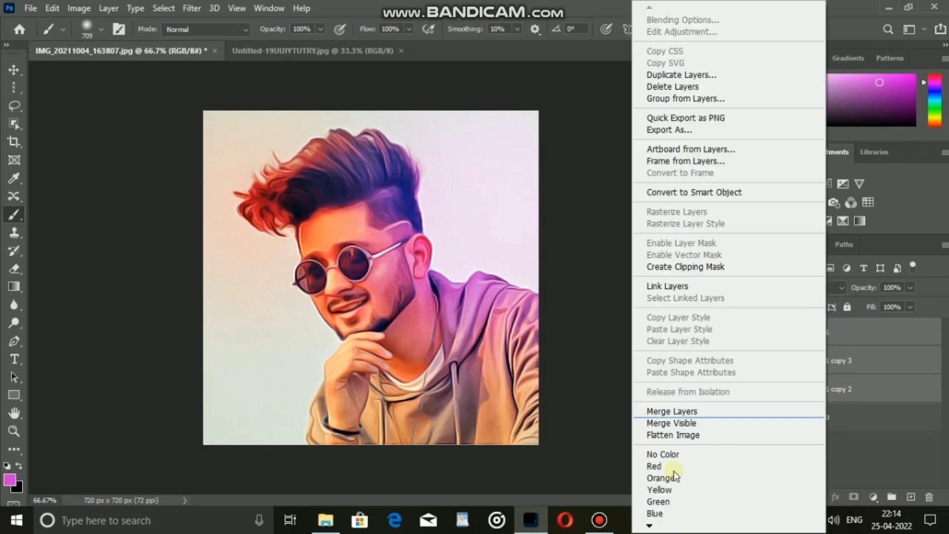
left_click(684, 411)
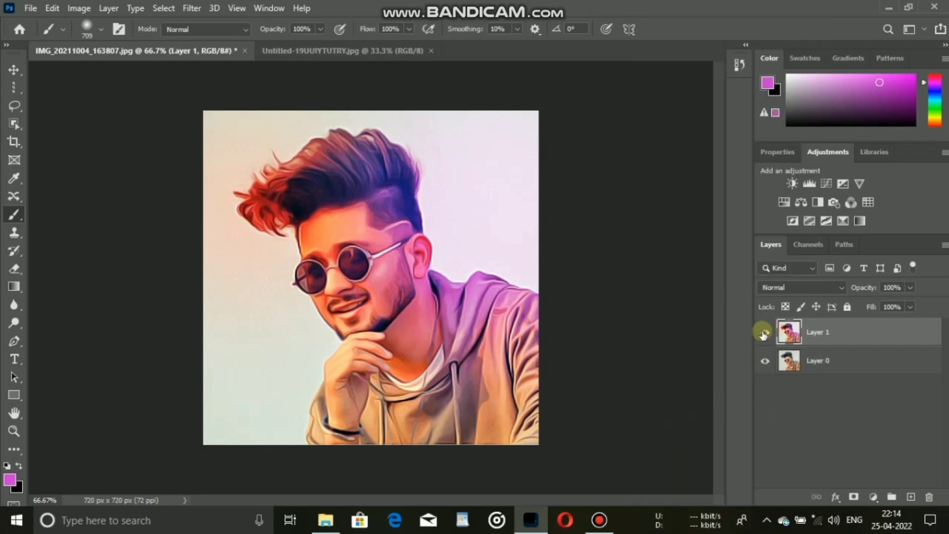